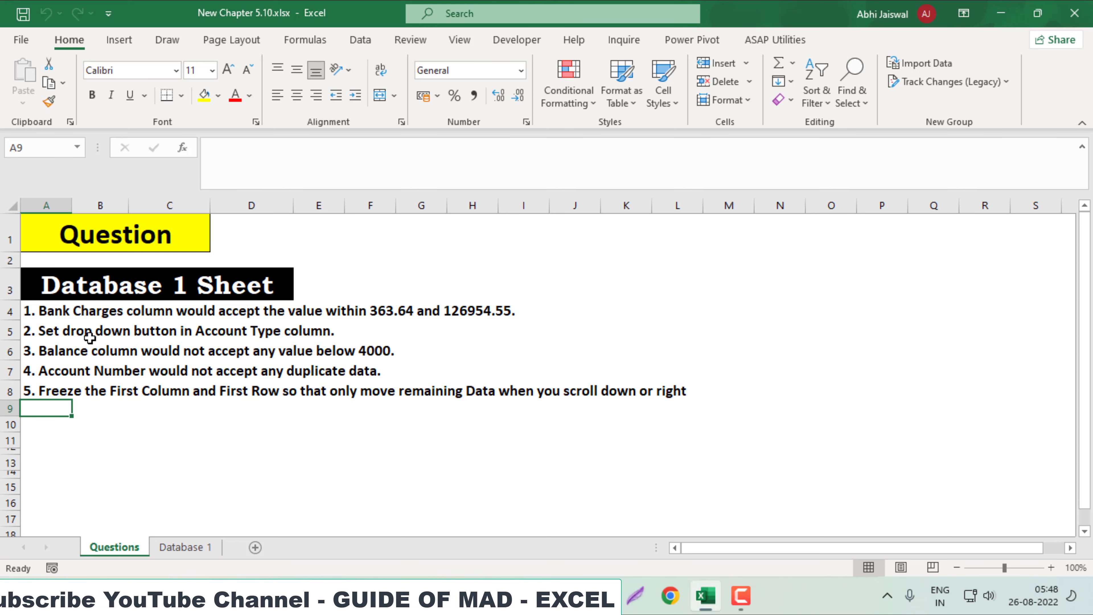
Step: Copy the Bank Charges requirement from Questions A4 into cell H3 on Database 1
{"action": "left_click", "coordinate": [34, 312]}
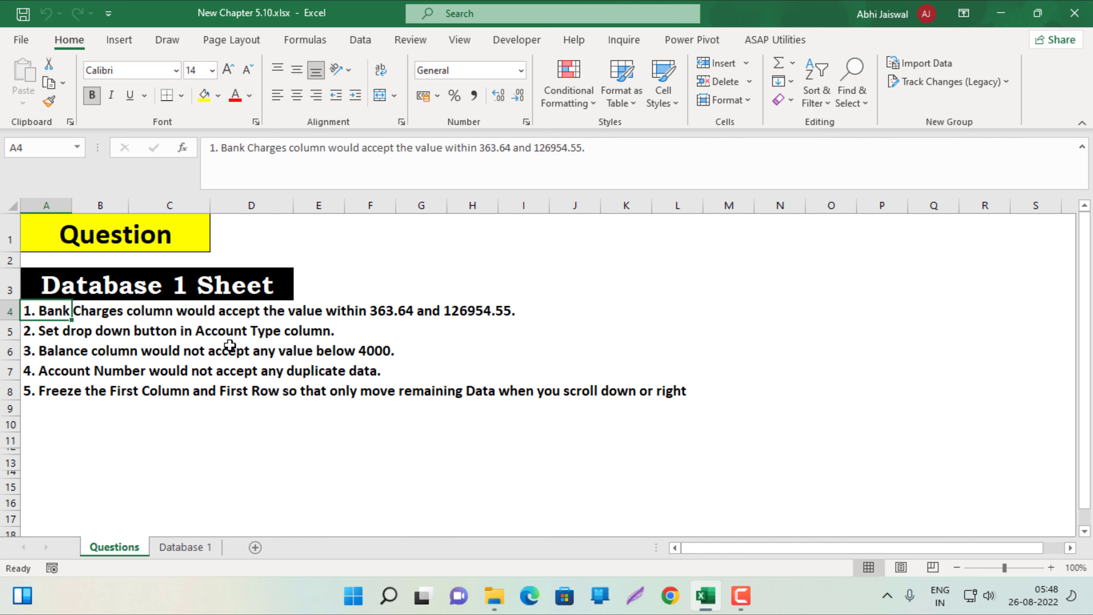
{"action": "key", "text": "ctrl+c"}
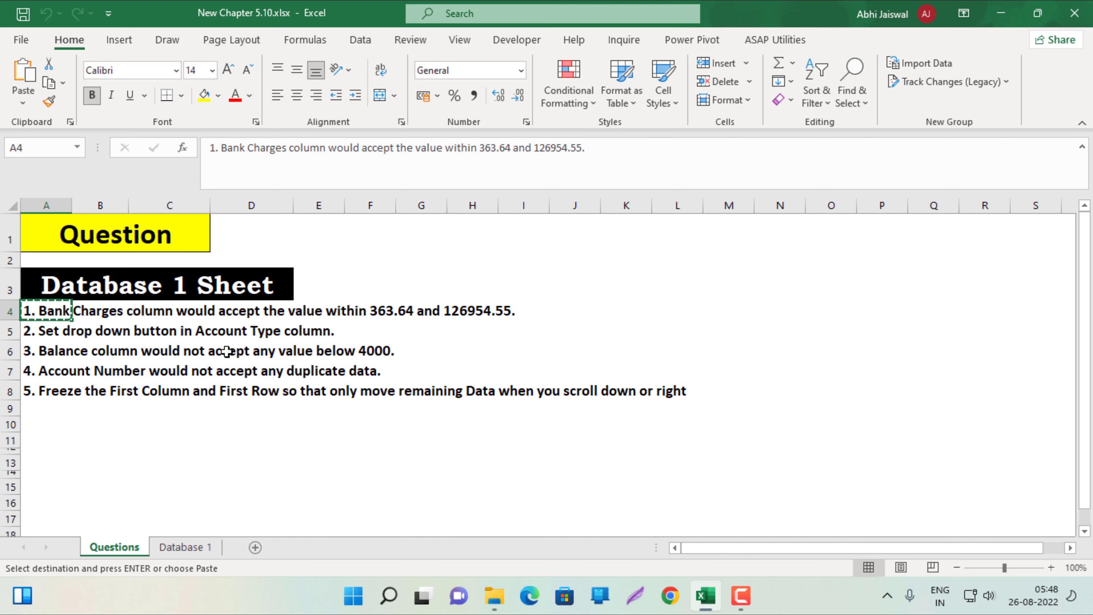
{"action": "left_click", "coordinate": [193, 548]}
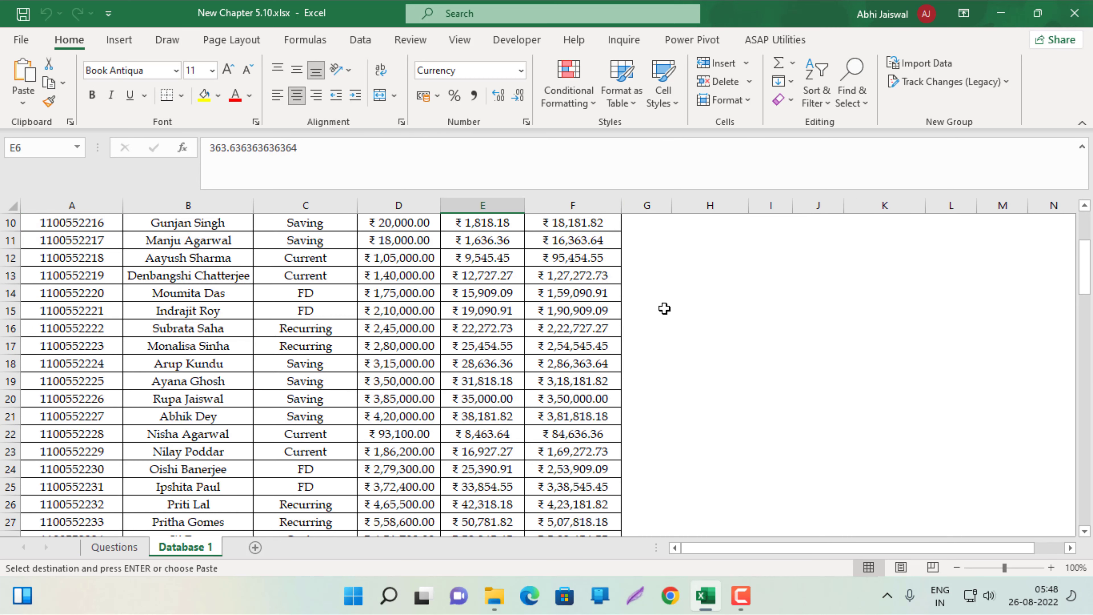
{"action": "scroll", "coordinate": [664, 308], "scroll_direction": "up", "scroll_amount": 3}
{"action": "left_click", "coordinate": [669, 266]}
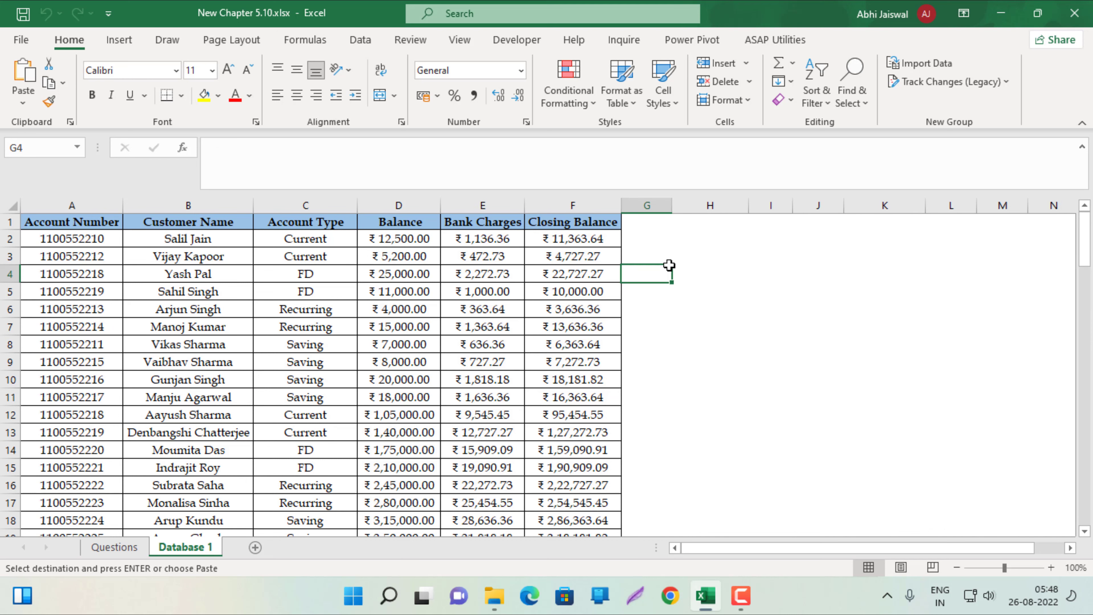
{"action": "left_click", "coordinate": [687, 258]}
{"action": "key", "text": "ctrl+v"}
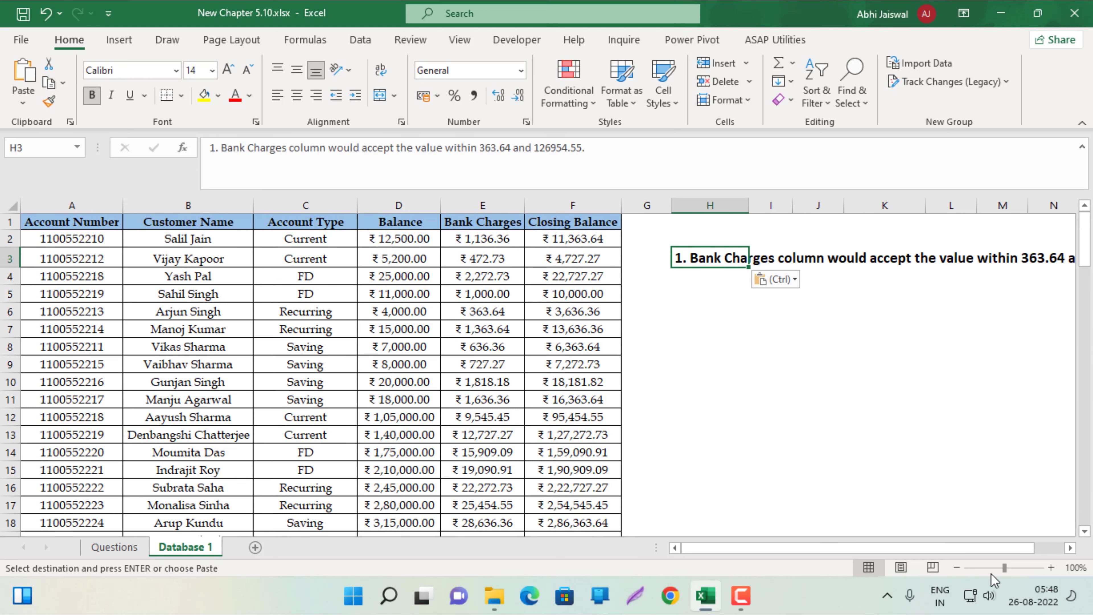
Step: Zoom the sheet to 90% and select the Bank Charges values from E2 downward
{"action": "left_click", "coordinate": [953, 567]}
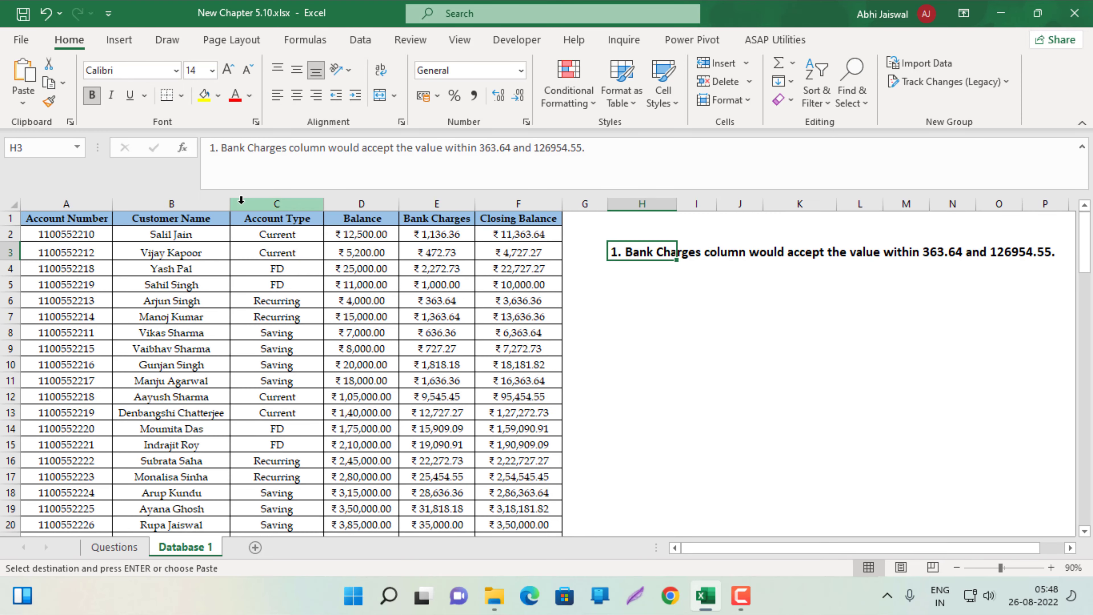
{"action": "left_click", "coordinate": [453, 236]}
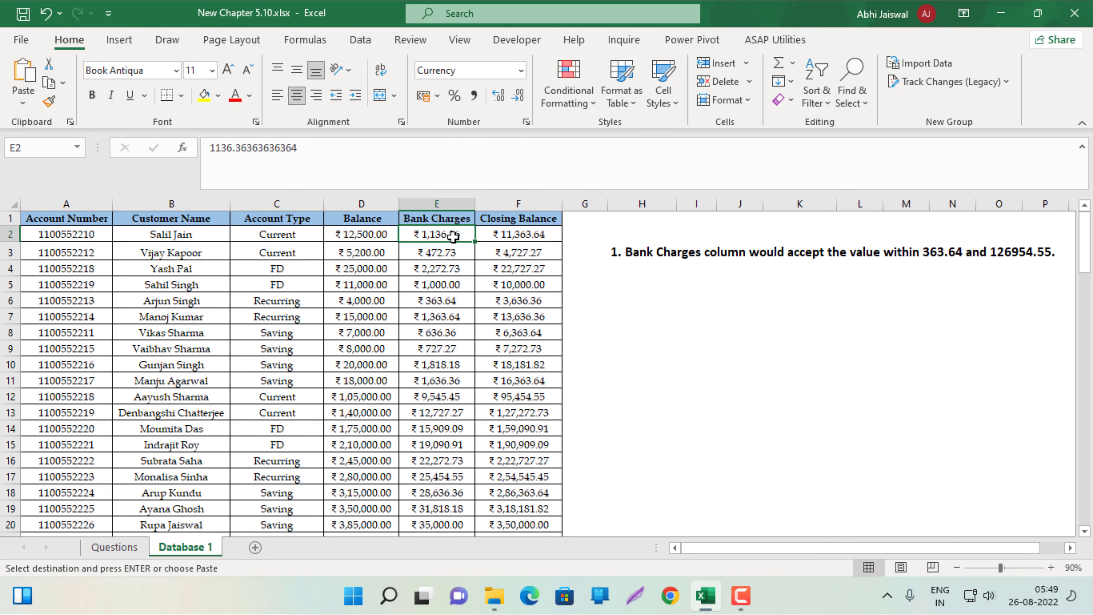
{"action": "key", "text": "ctrl+shift+Down"}
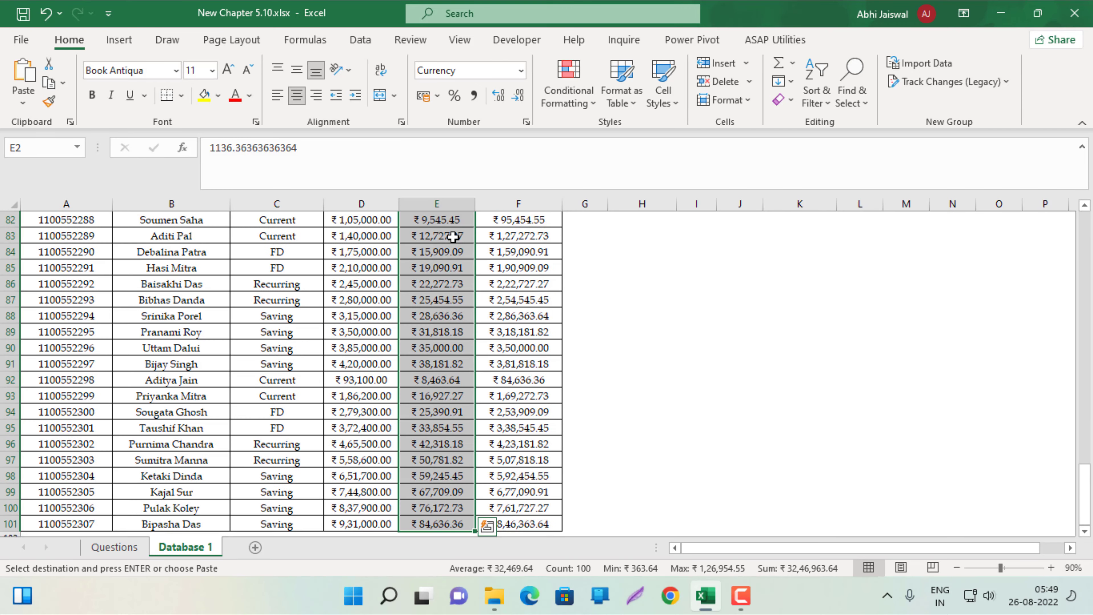
{"action": "scroll", "coordinate": [453, 237], "scroll_direction": "up", "scroll_amount": 10}
{"action": "scroll", "coordinate": [453, 236], "scroll_direction": "up", "scroll_amount": 3}
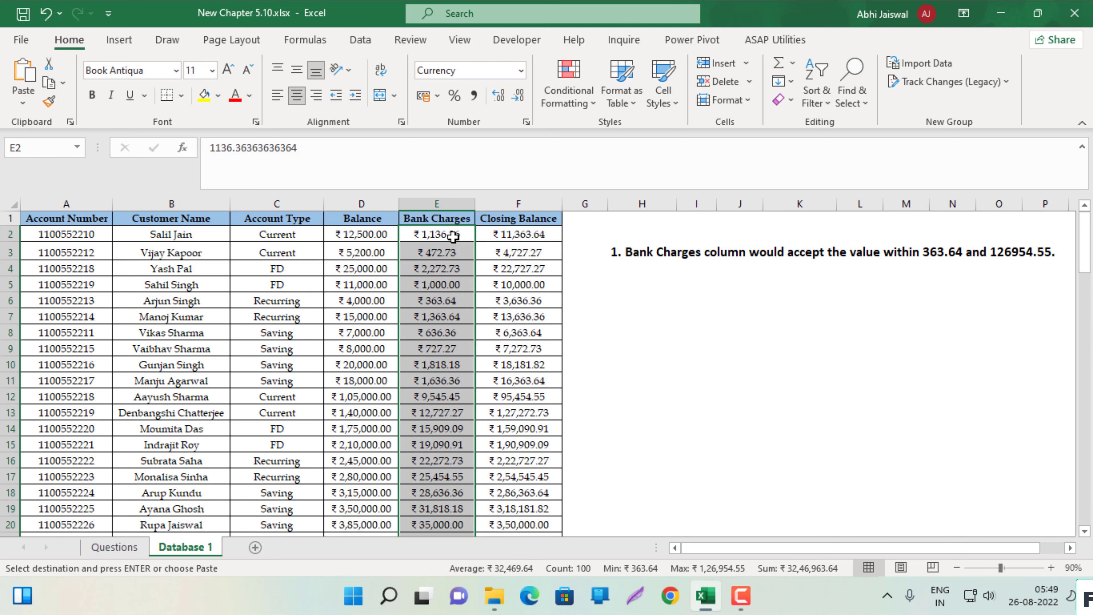
{"action": "key", "text": "alt+d"}
Step: Give the selected Bank Charges cells a Decimal rule between 363.64 and 126954.55
{"action": "key", "text": "l"}
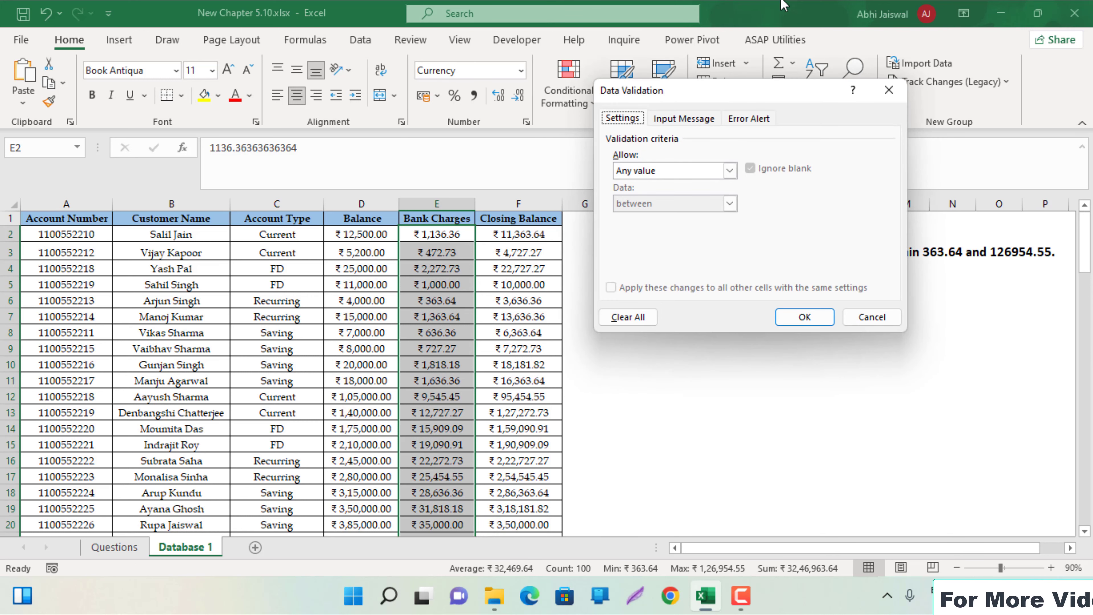
{"action": "left_click_drag", "start_coordinate": [807, 98], "coordinate": [438, 127]}
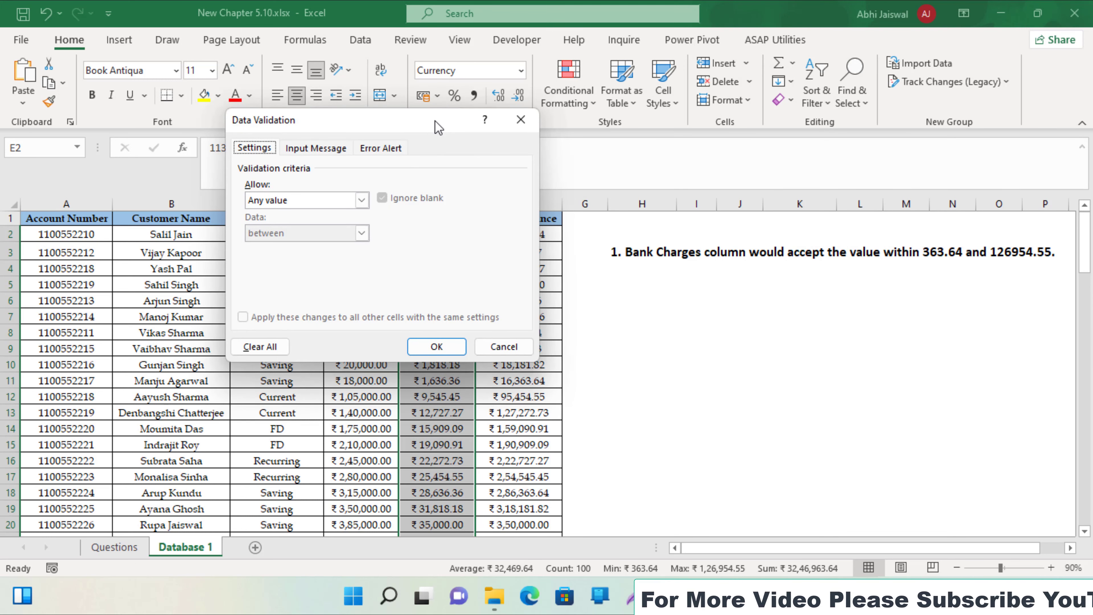
{"action": "left_click", "coordinate": [363, 201]}
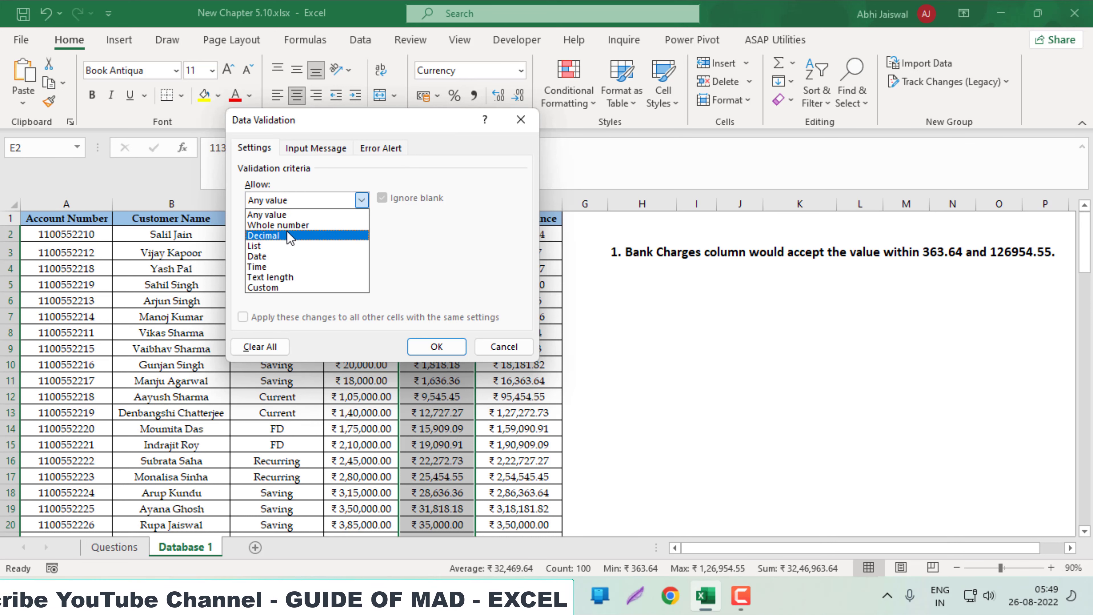
{"action": "left_click", "coordinate": [276, 236]}
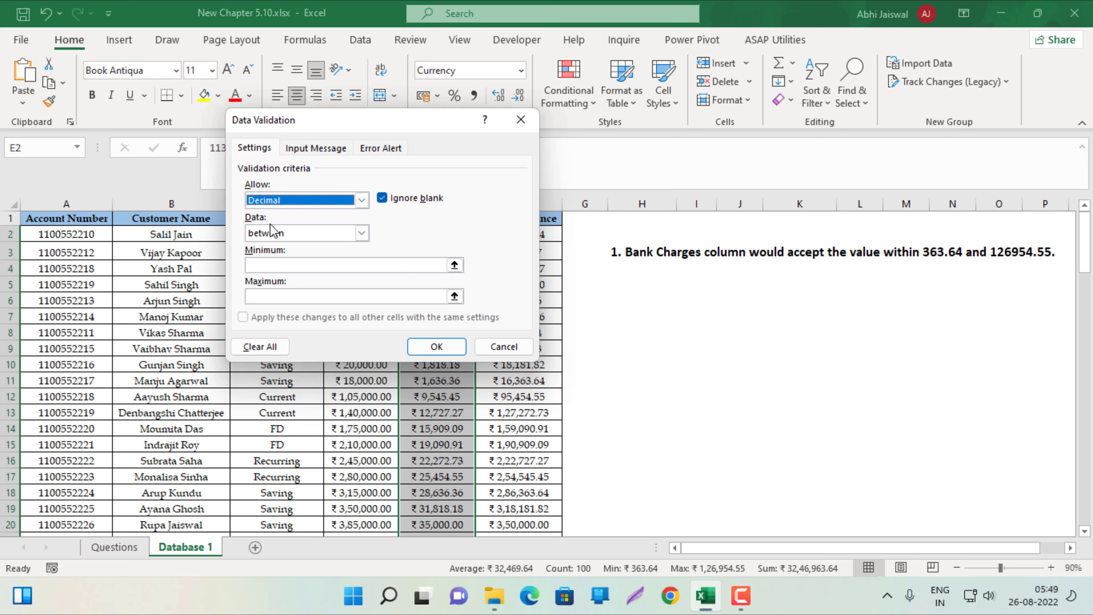
{"action": "left_click", "coordinate": [274, 264]}
{"action": "type", "text": "126954.55"}
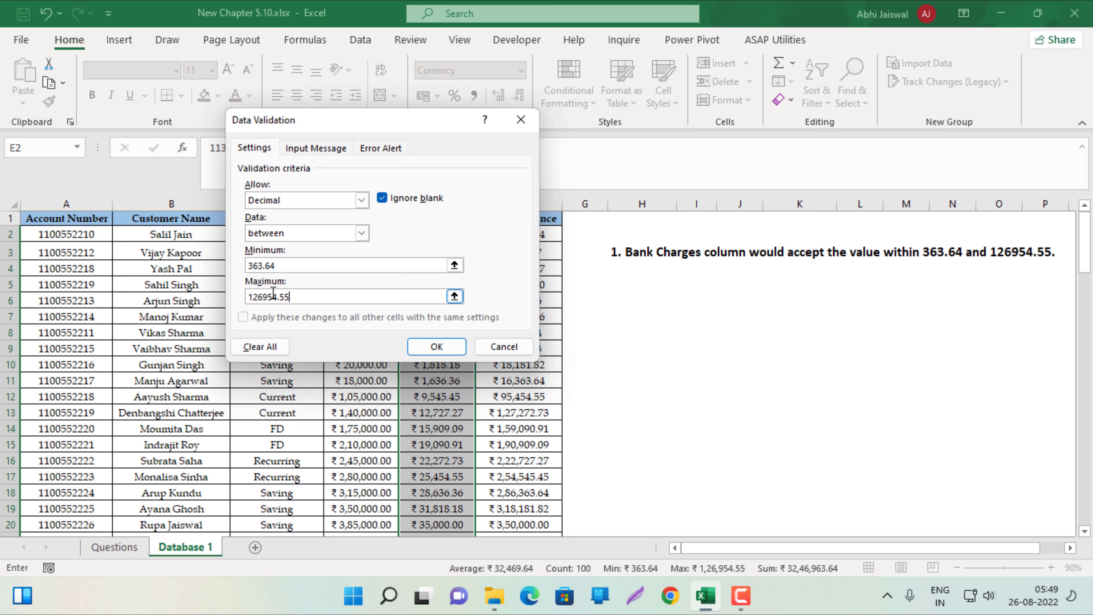
{"action": "key", "text": "Return"}
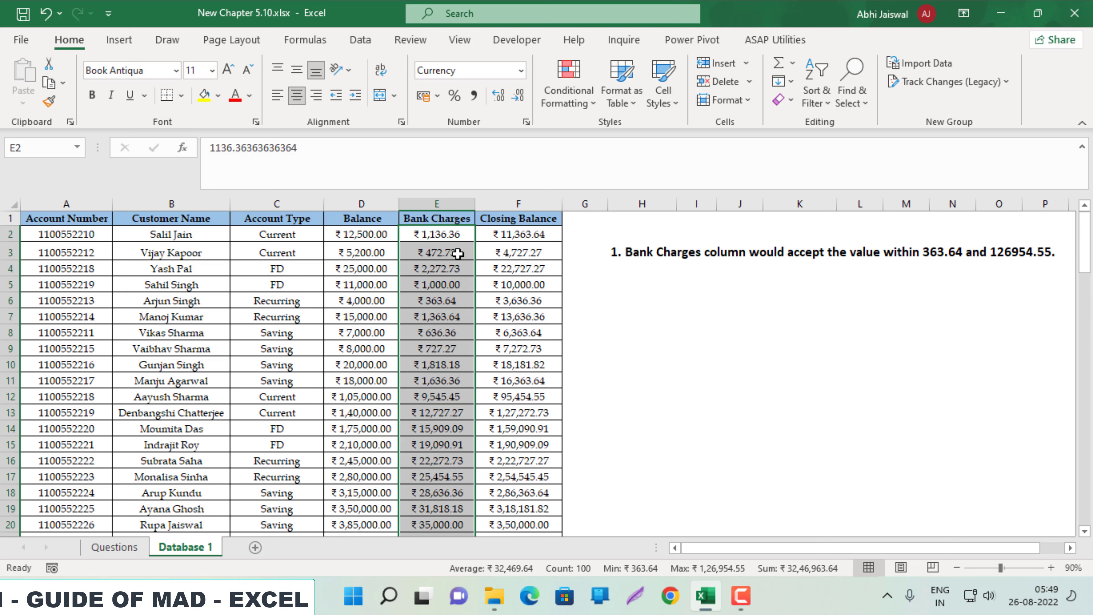
{"action": "left_click", "coordinate": [457, 253]}
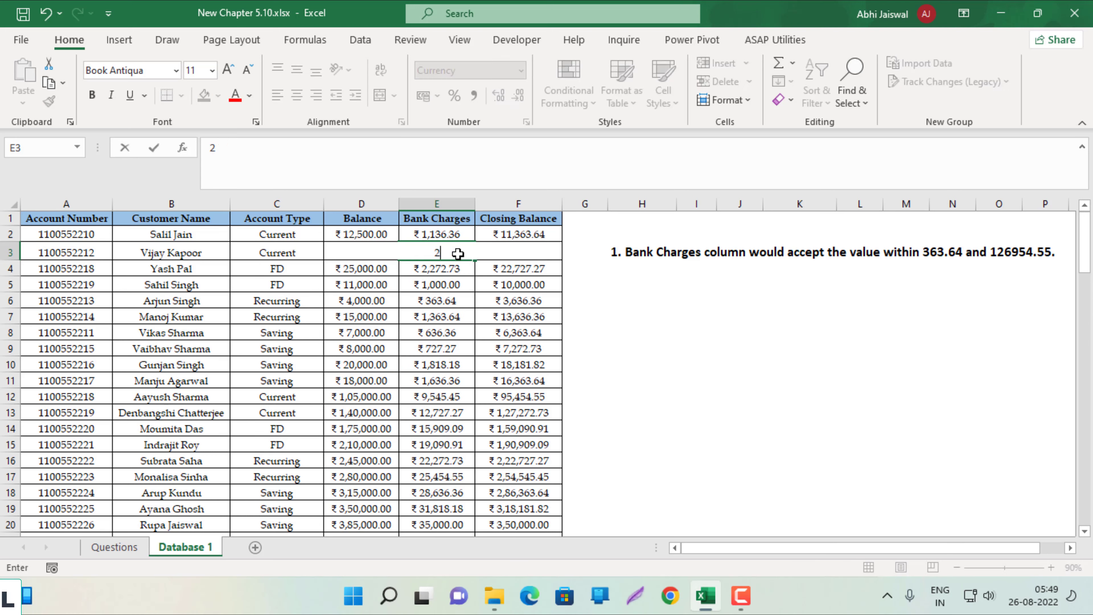
{"action": "type", "text": "200"}
{"action": "key", "text": "Return"}
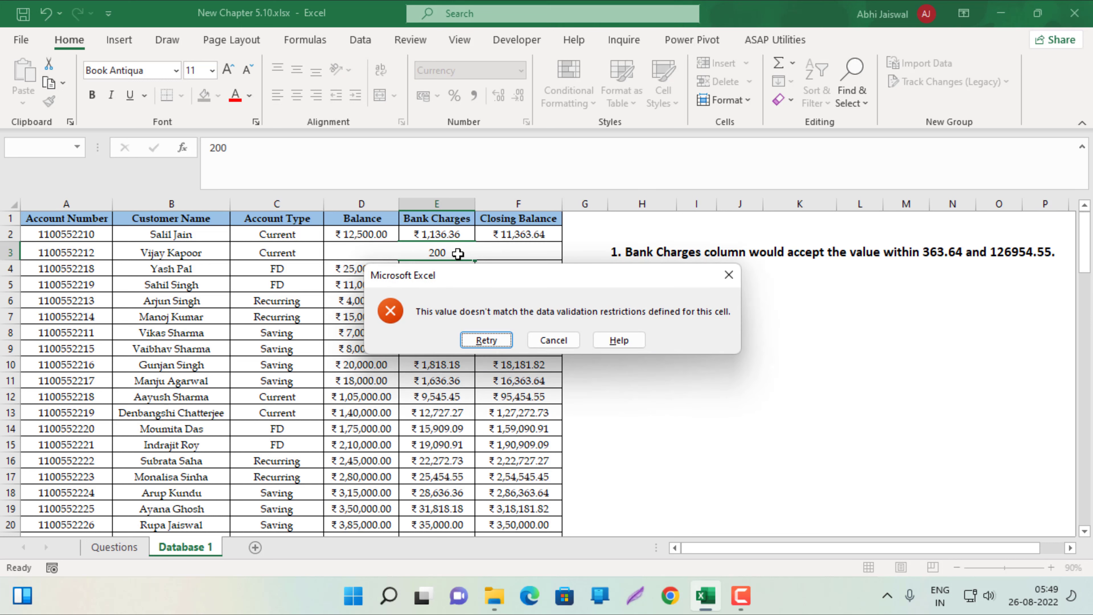
{"action": "key", "text": "Return"}
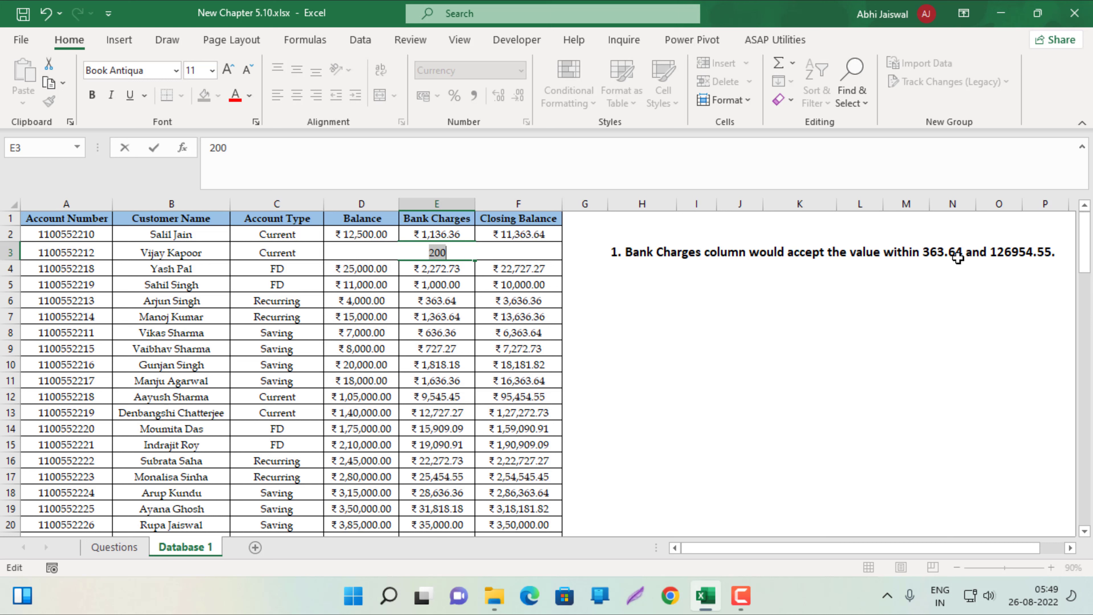
{"action": "key", "text": "Escape"}
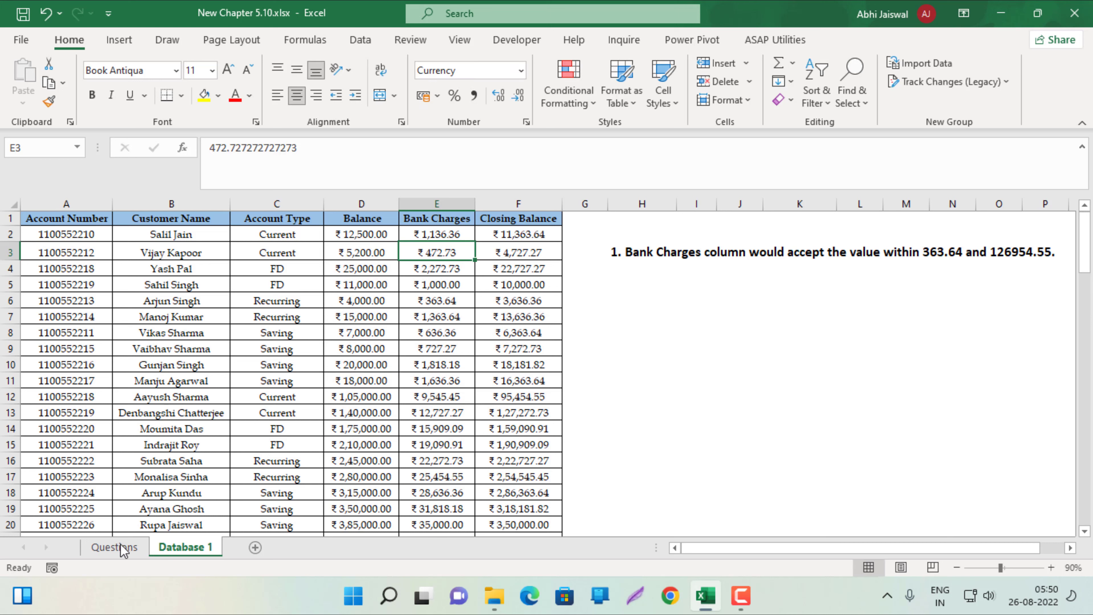
Step: Copy the second requirement from Questions A5 into cell H4 on Database 1
{"action": "left_click", "coordinate": [111, 553]}
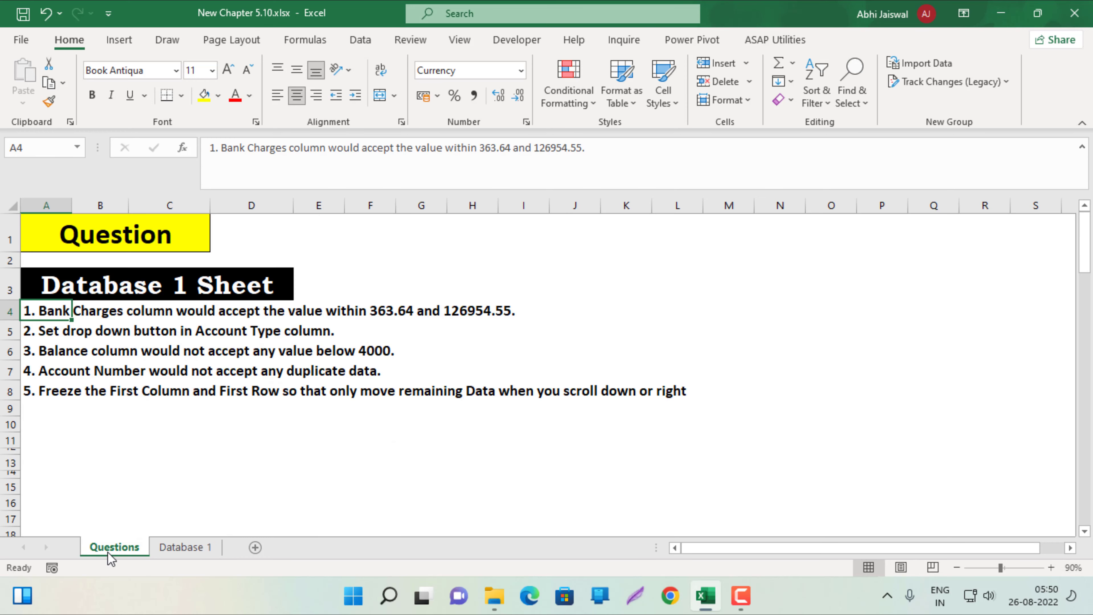
{"action": "left_click", "coordinate": [45, 332]}
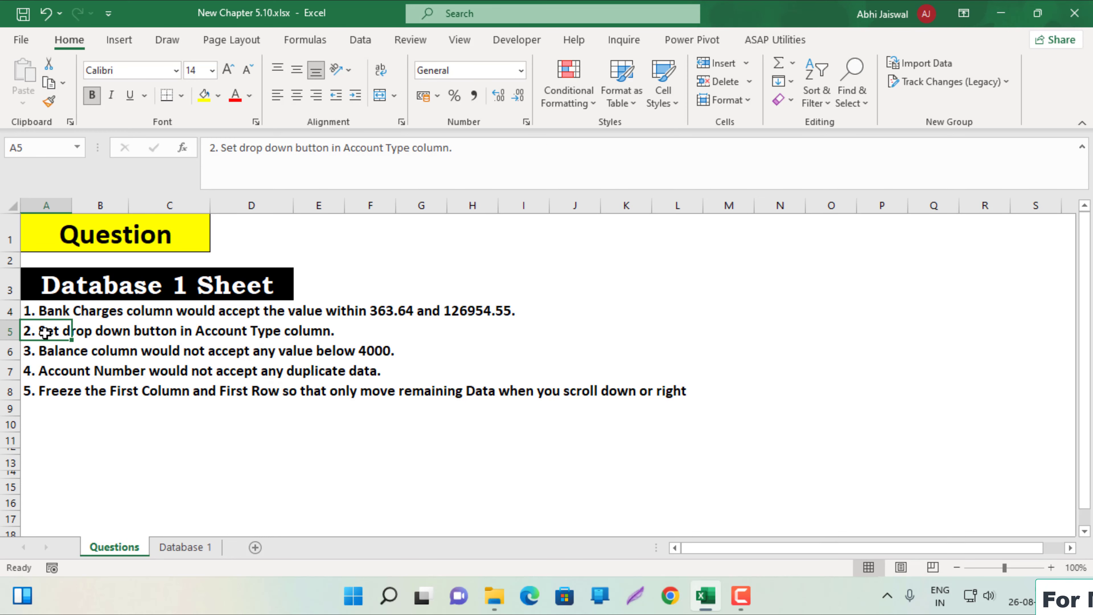
{"action": "key", "text": "ctrl+c"}
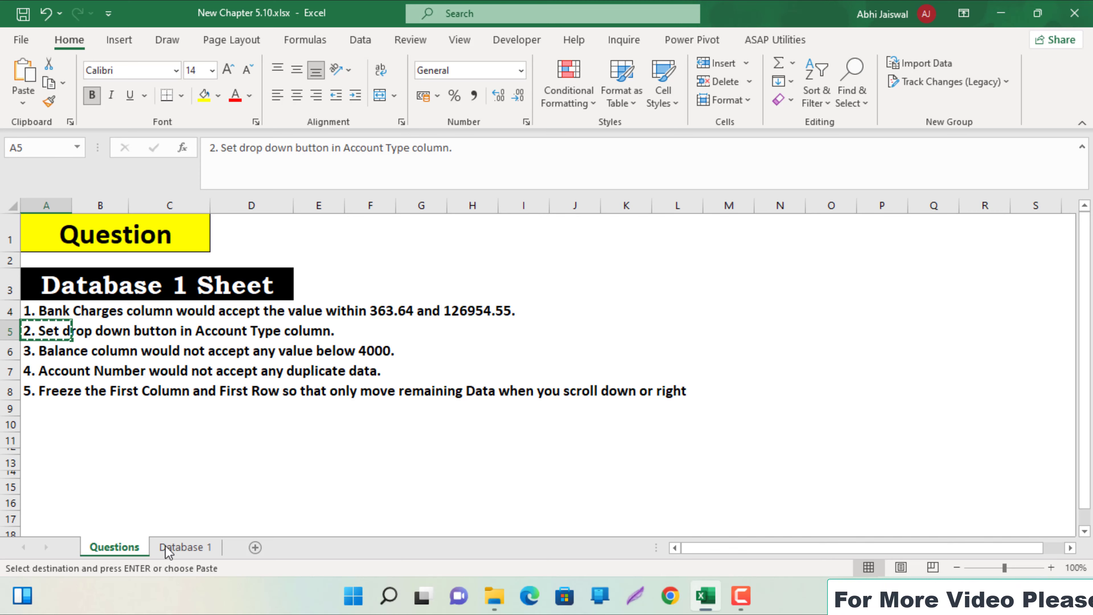
{"action": "left_click", "coordinate": [183, 547]}
{"action": "left_click", "coordinate": [638, 271]}
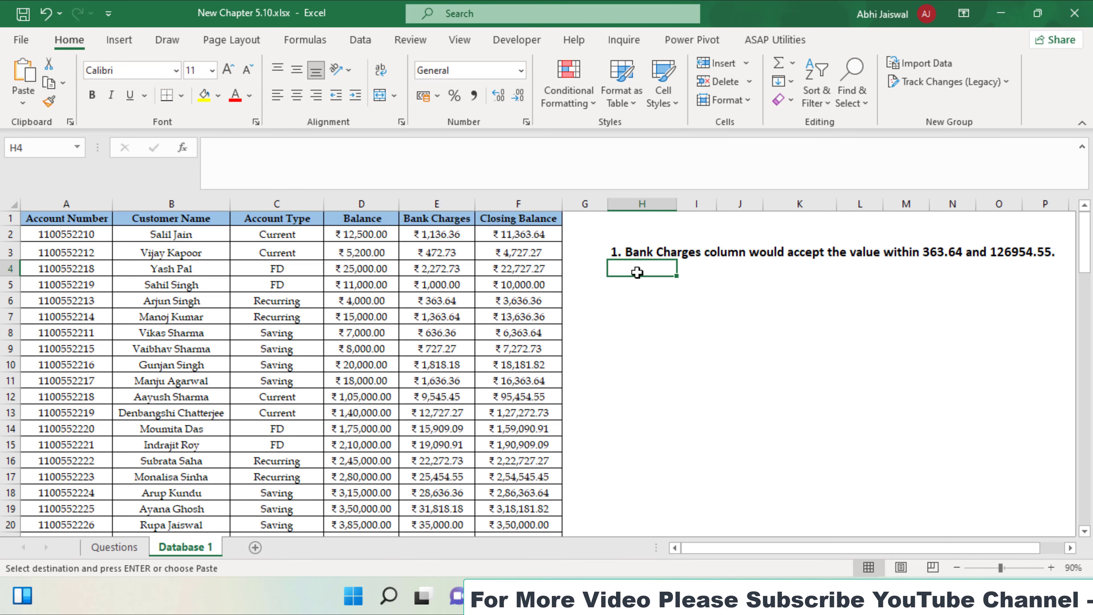
{"action": "key", "text": "ctrl+v"}
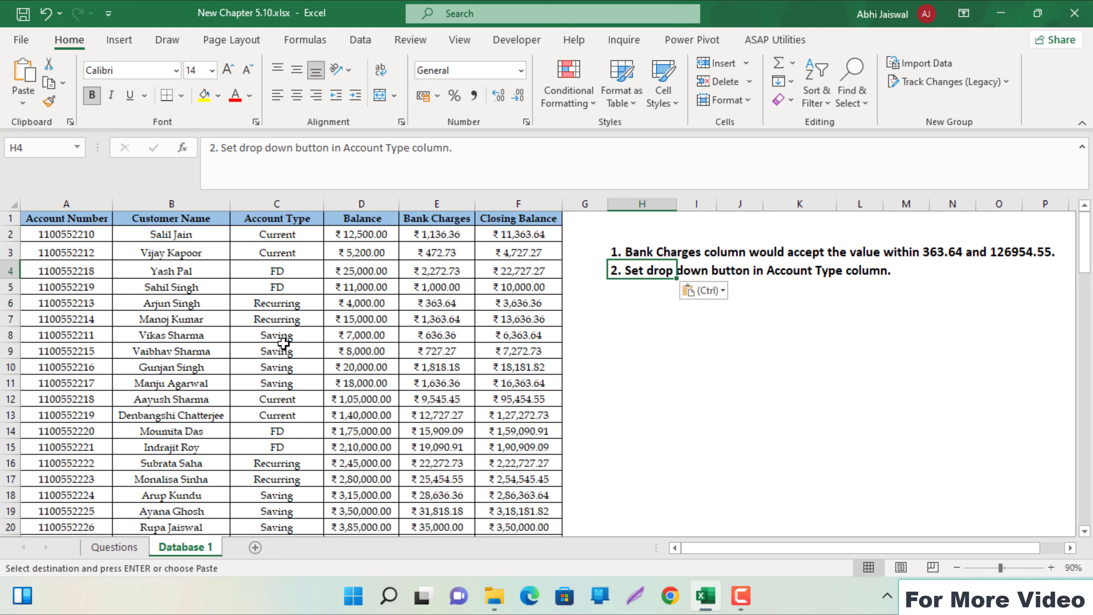
Step: Copy the whole Account Type column C into column N
{"action": "left_click", "coordinate": [280, 206]}
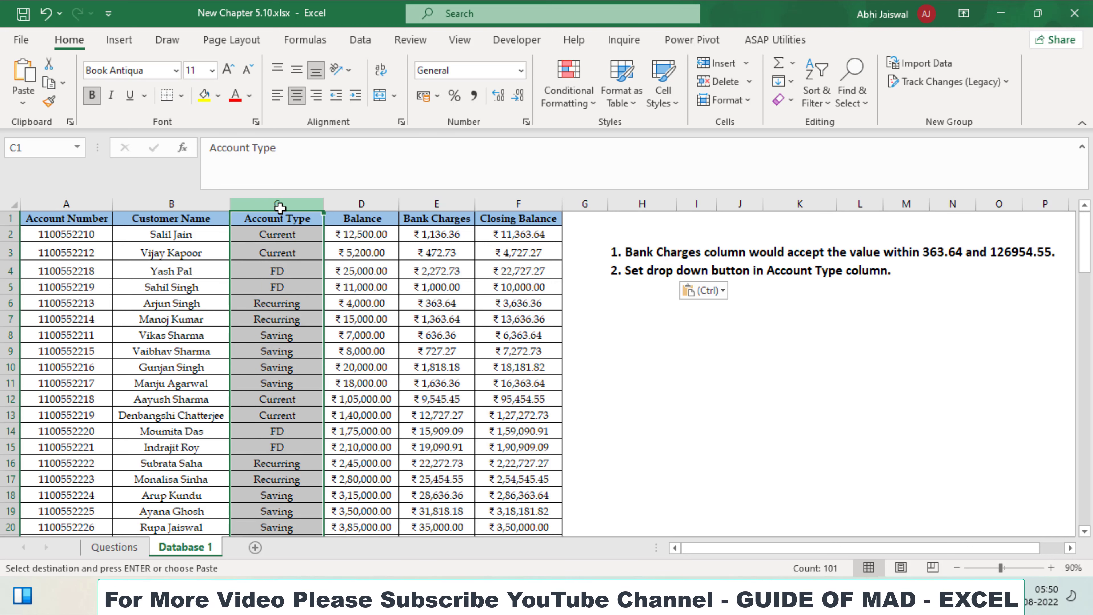
{"action": "key", "text": "ctrl+c"}
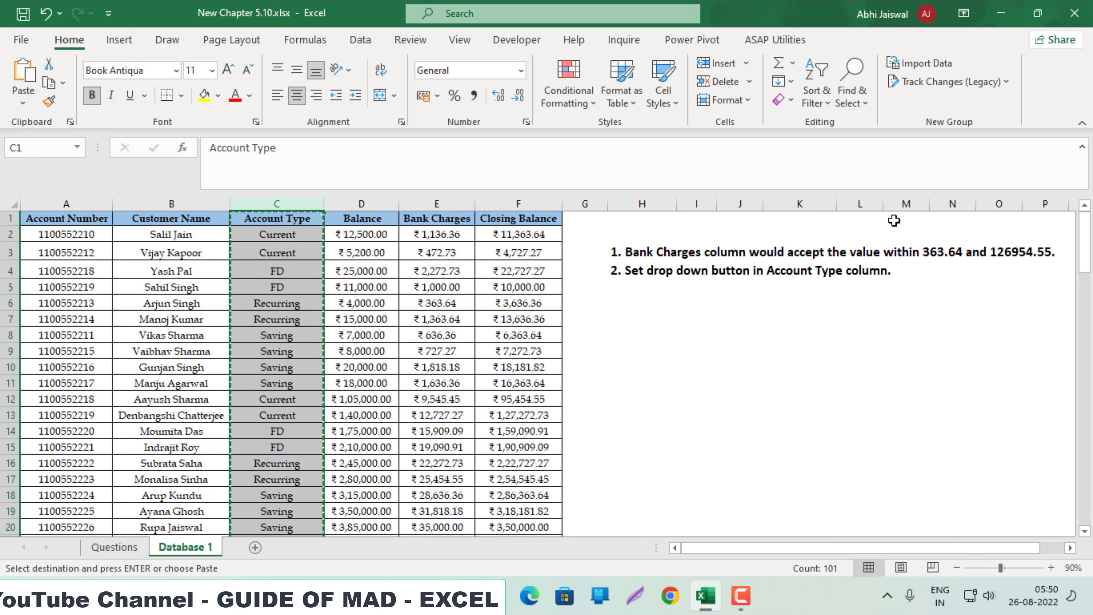
{"action": "left_click", "coordinate": [966, 206]}
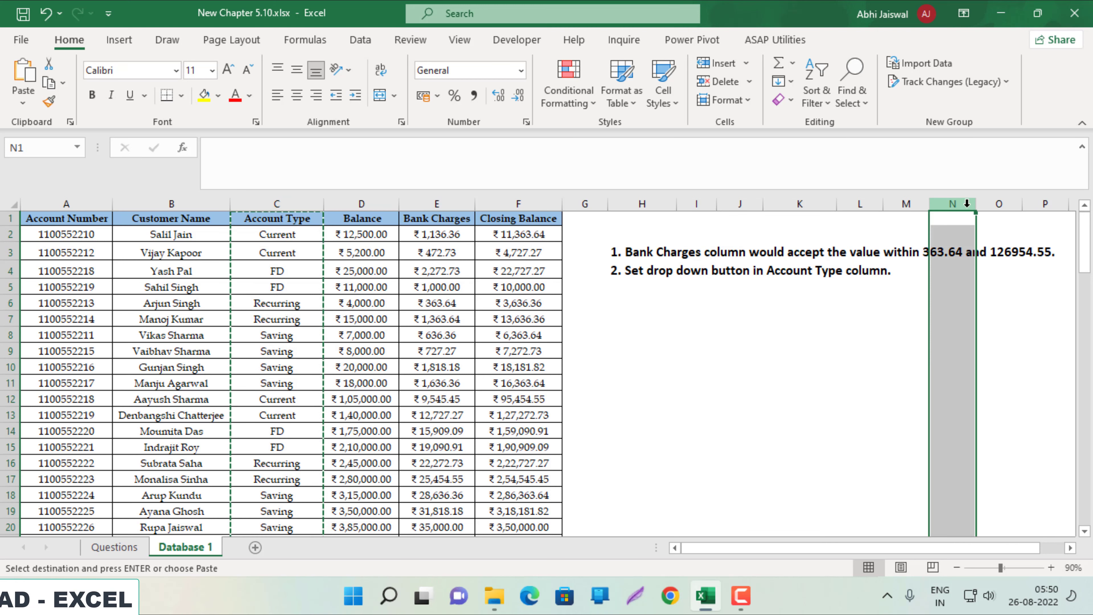
{"action": "key", "text": "ctrl+v"}
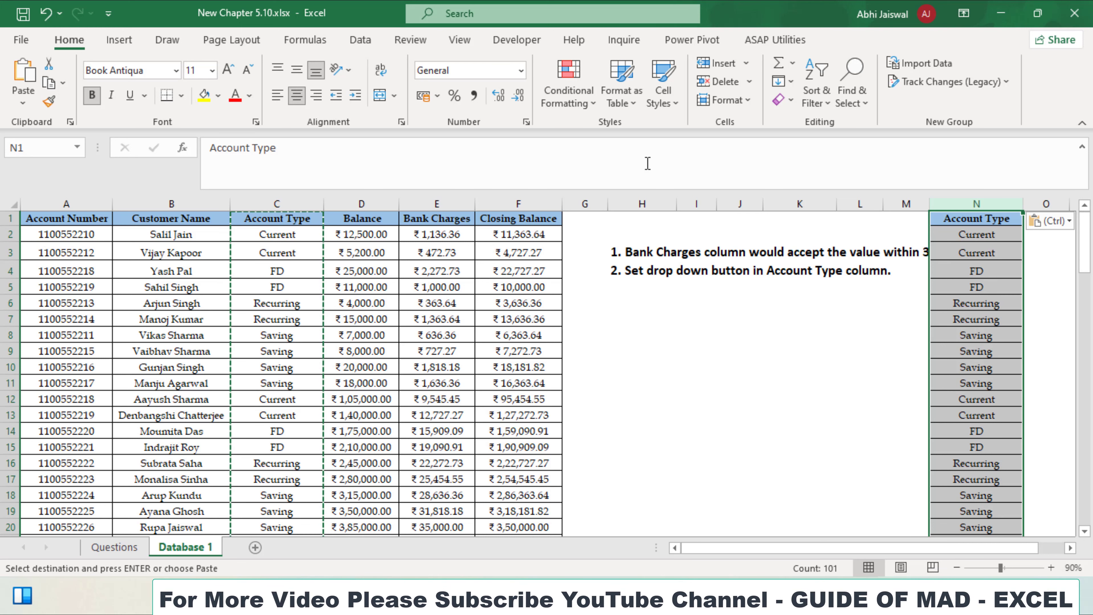
Step: Remove duplicates from column N, dropping 96 repeated account types
{"action": "left_click", "coordinate": [370, 40]}
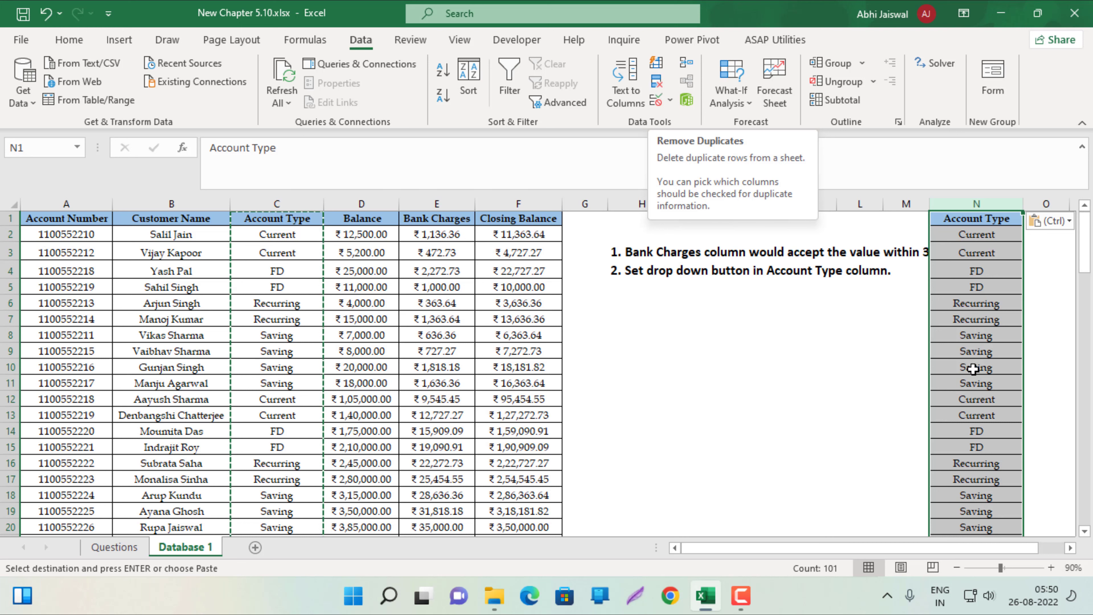
{"action": "left_click", "coordinate": [986, 375]}
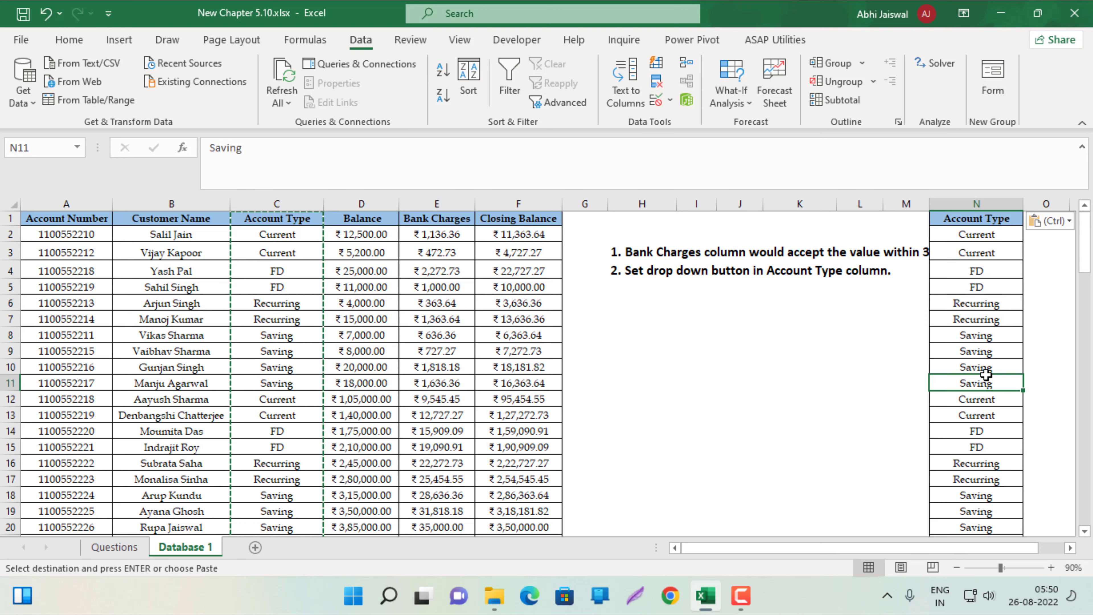
{"action": "left_click", "coordinate": [979, 203]}
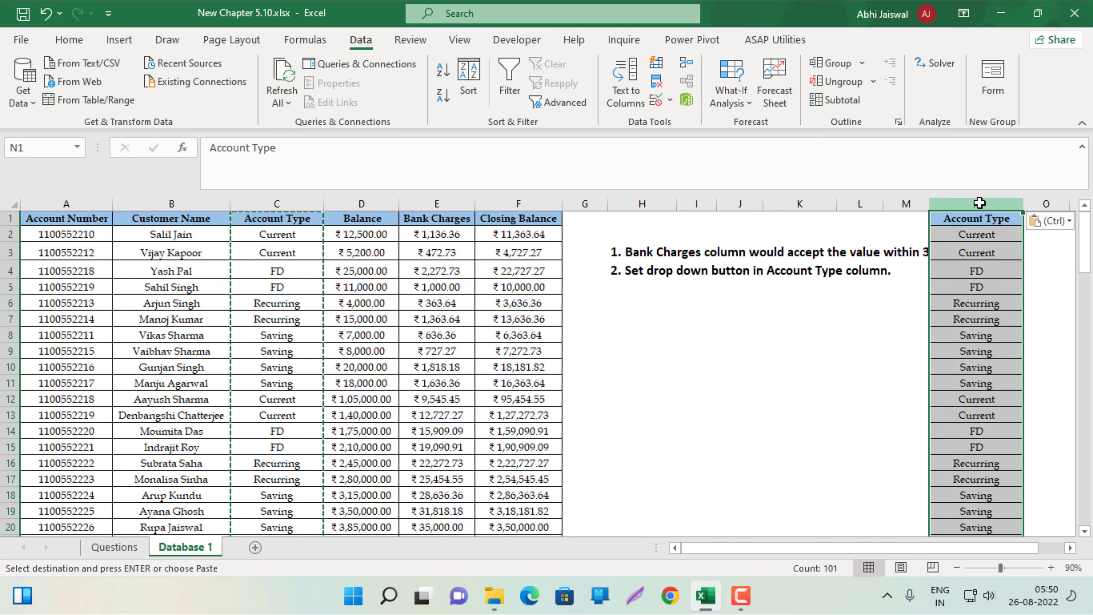
{"action": "key", "text": "alt"}
{"action": "key", "text": "a"}
{"action": "key", "text": "m"}
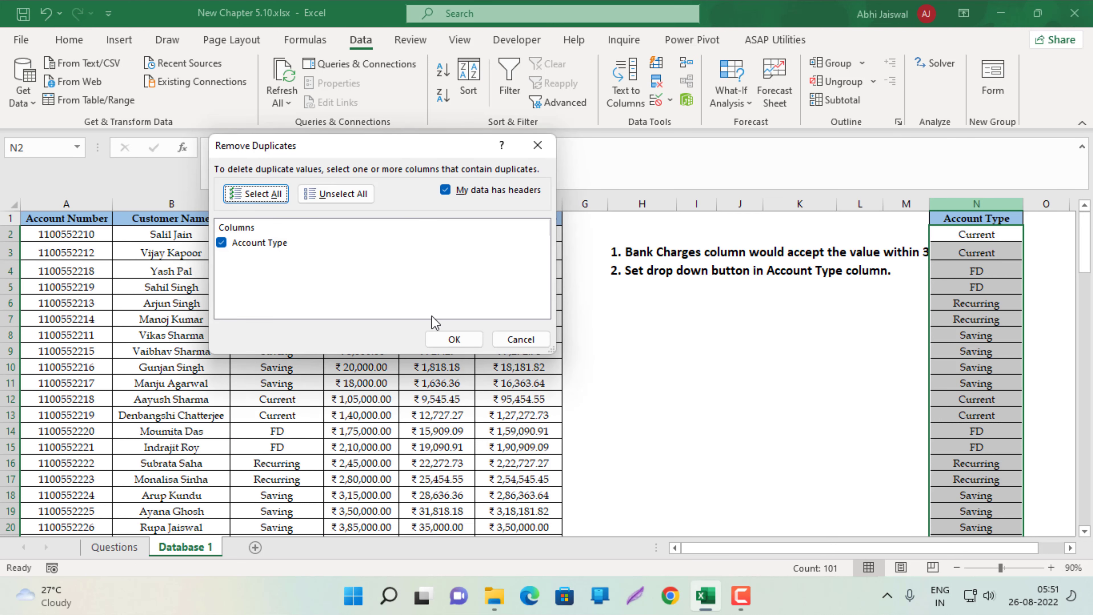
{"action": "left_click", "coordinate": [478, 341]}
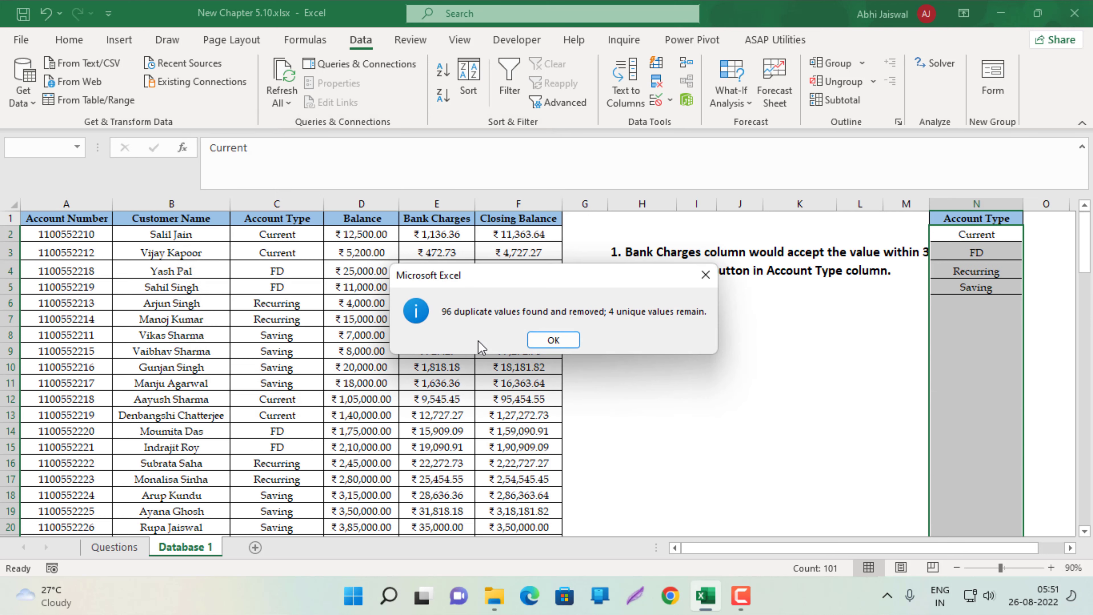
{"action": "left_click", "coordinate": [552, 343]}
Step: Select the unique types in N2:N5, then the Account Type values from C2 down
{"action": "left_click", "coordinate": [943, 359]}
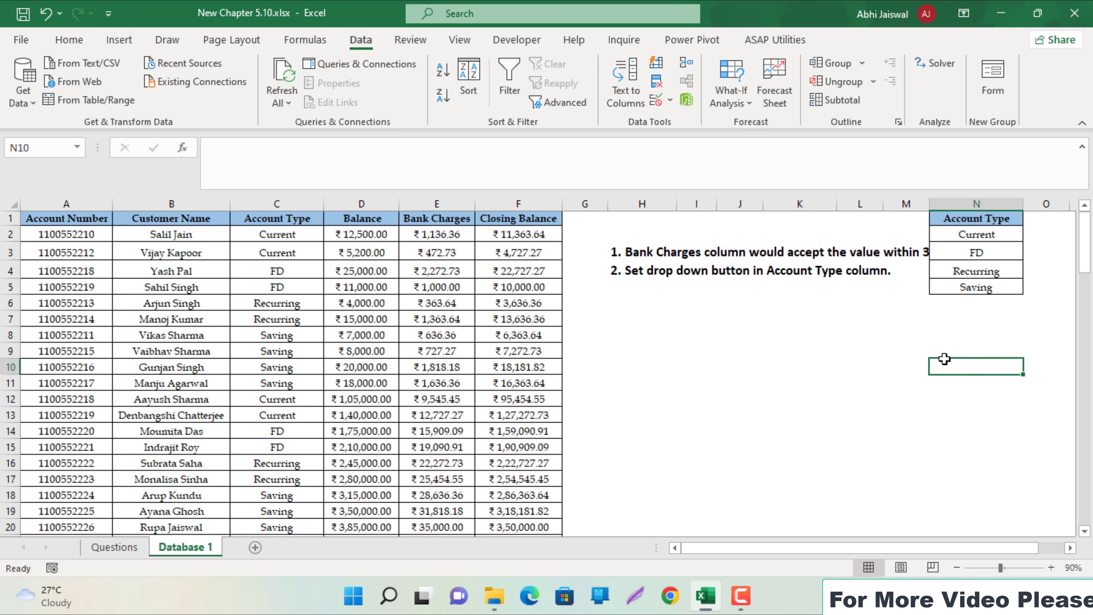
{"action": "left_click", "coordinate": [975, 235]}
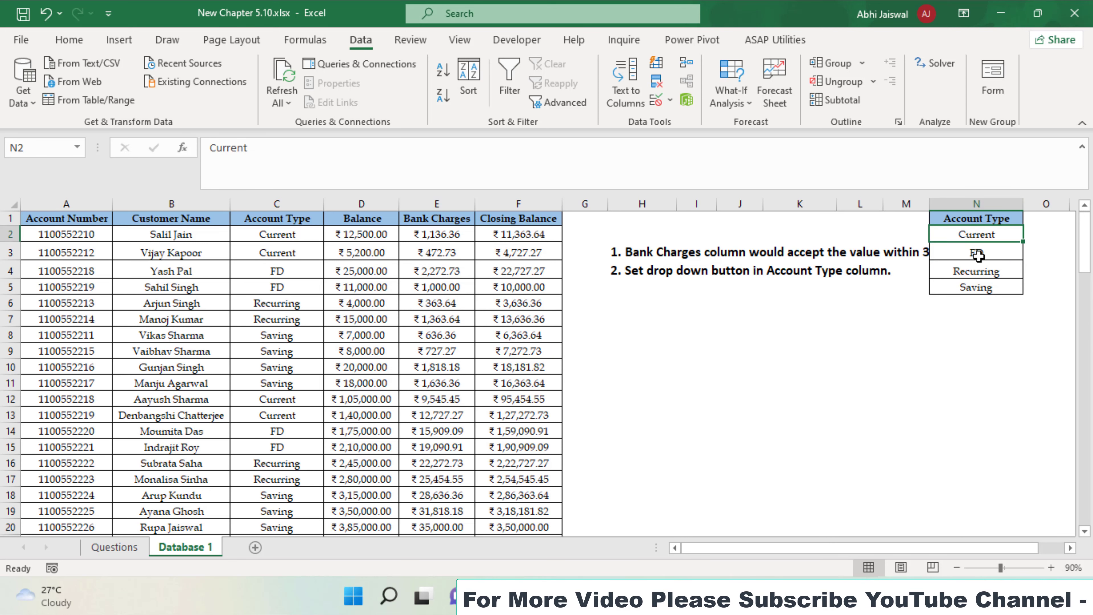
{"action": "left_click_drag", "start_coordinate": [977, 255], "coordinate": [983, 286]}
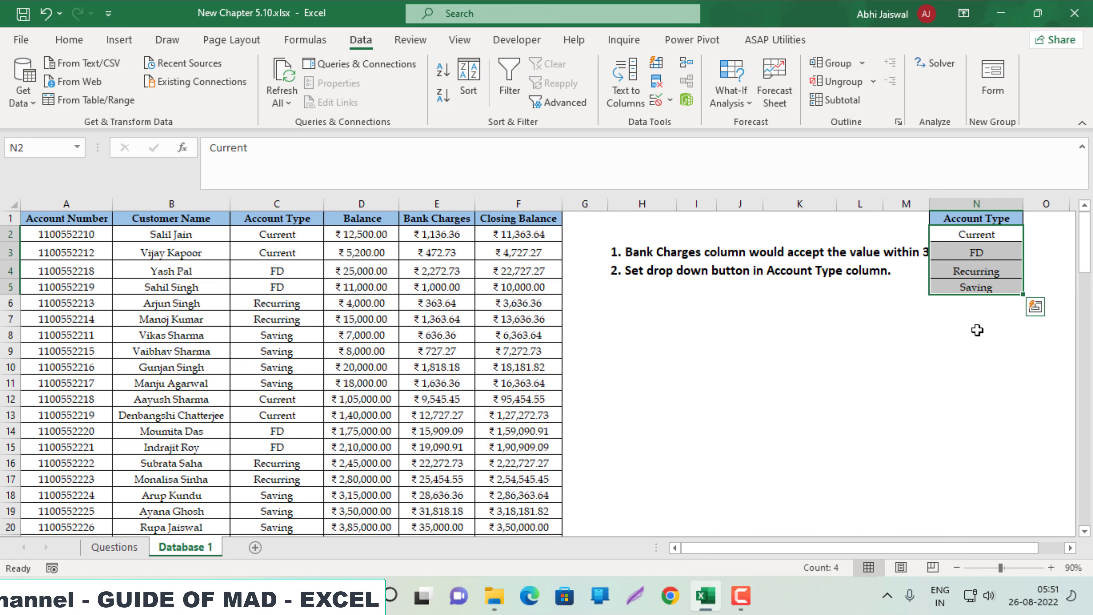
{"action": "left_click", "coordinate": [277, 233]}
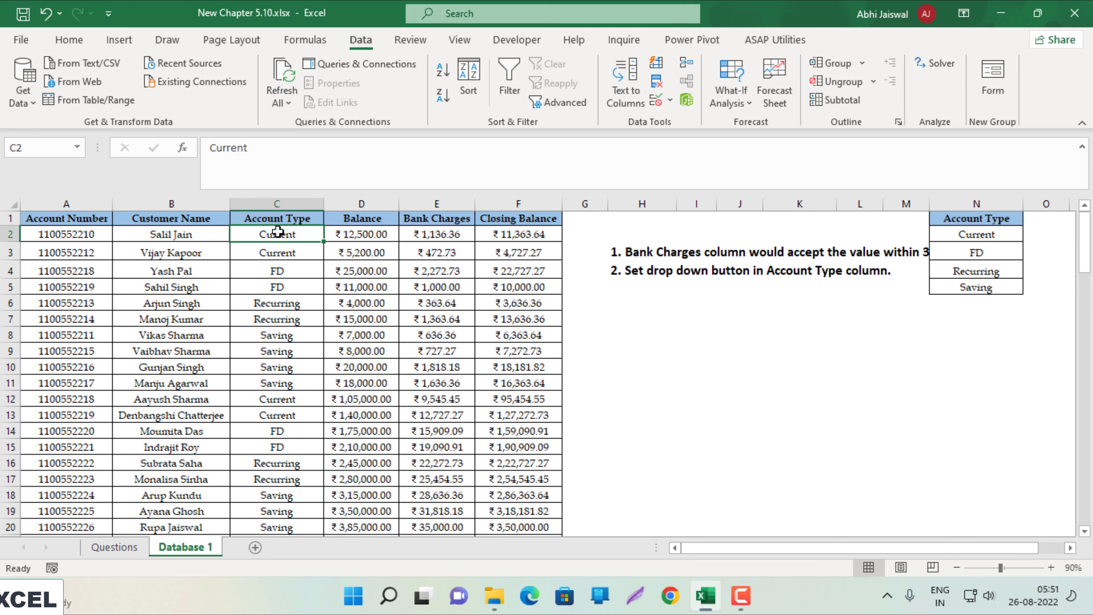
{"action": "key", "text": "ctrl+shift+Down"}
Step: Apply a List validation sourced from =$N$2:$N$5 to the Account Type cells
{"action": "key", "text": "ctrl+BackSpace"}
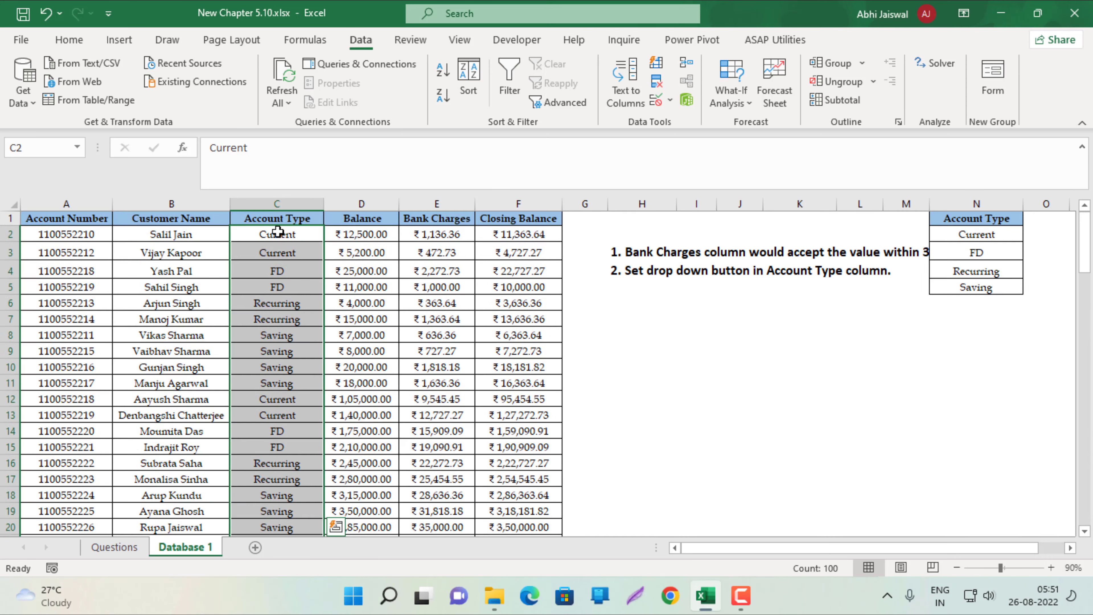
{"action": "key", "text": "alt"}
{"action": "key", "text": "d"}
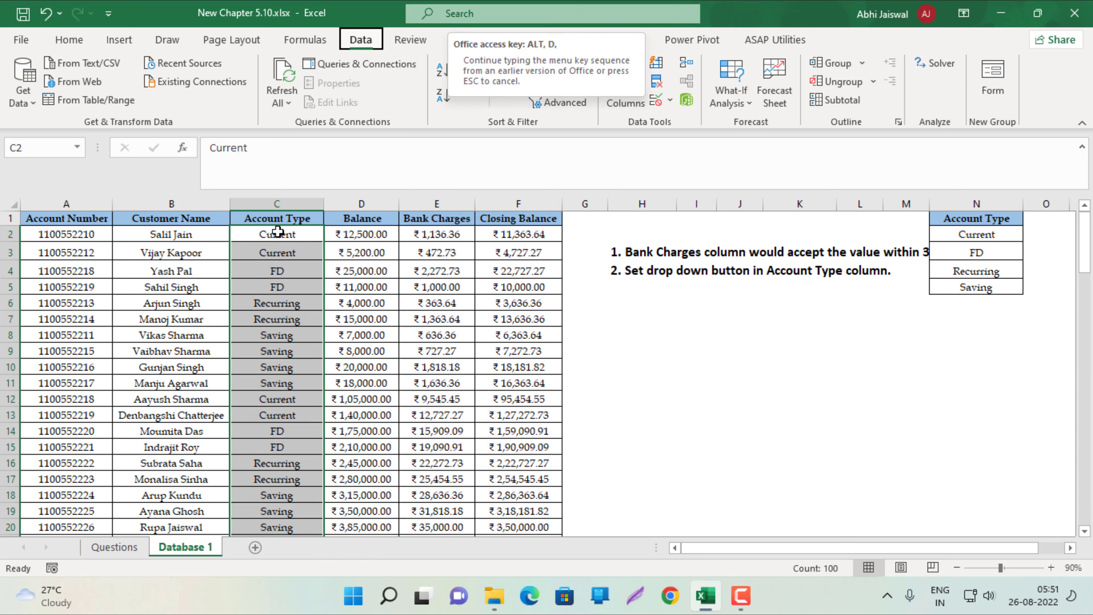
{"action": "key", "text": "l"}
{"action": "left_click", "coordinate": [288, 204]}
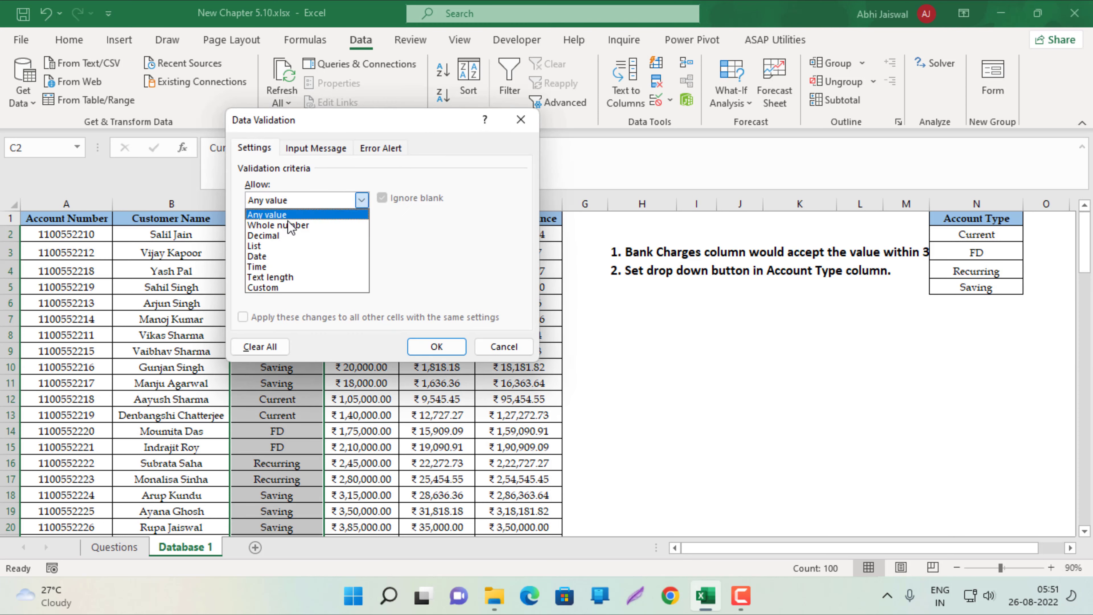
{"action": "left_click", "coordinate": [273, 246]}
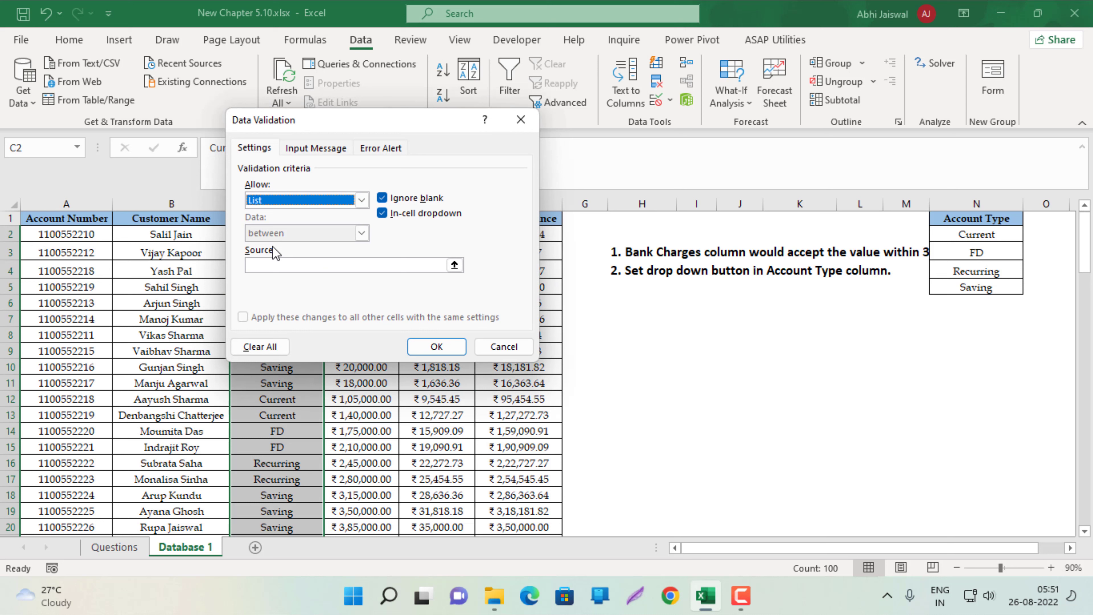
{"action": "left_click", "coordinate": [274, 264]}
{"action": "left_click_drag", "start_coordinate": [989, 235], "coordinate": [958, 292]}
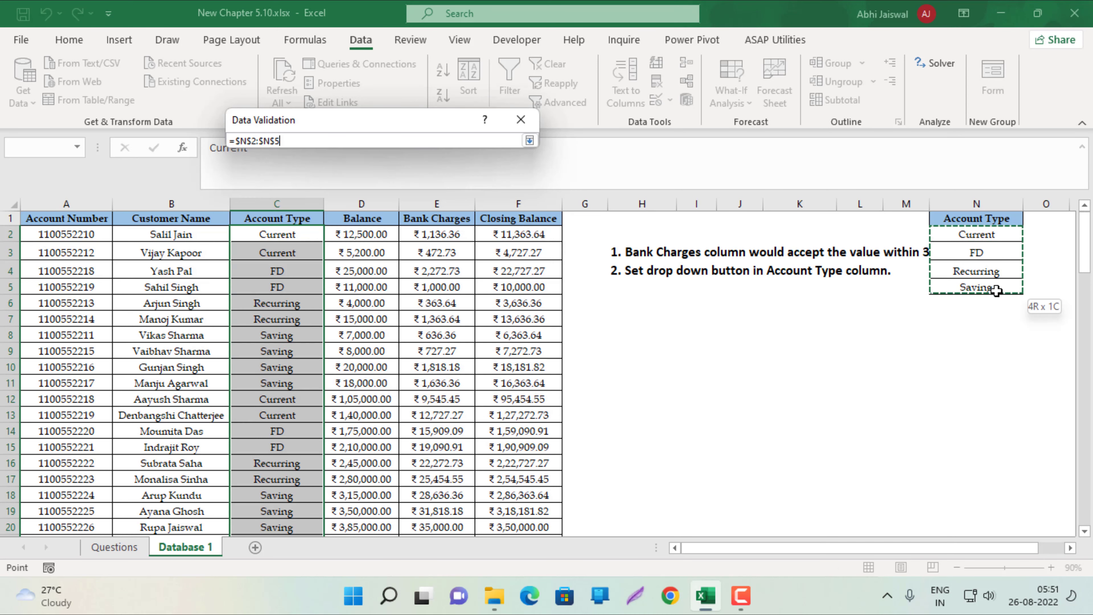
{"action": "left_click", "coordinate": [435, 347]}
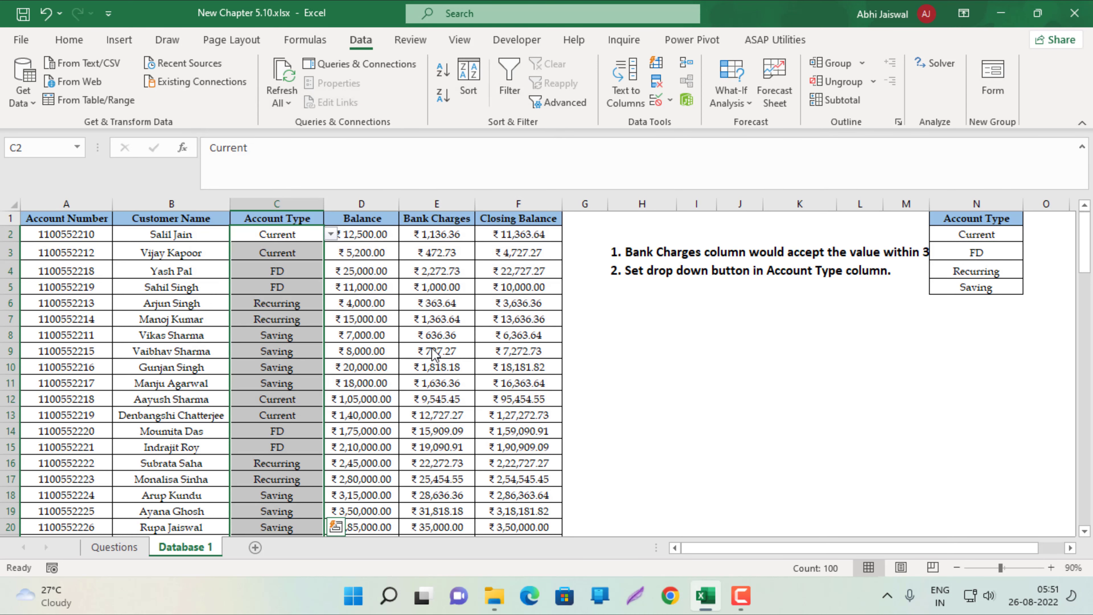
Step: Test the account-type drop-down in C3, then return to the Questions sheet
{"action": "left_click", "coordinate": [280, 285]}
{"action": "left_click", "coordinate": [294, 251]}
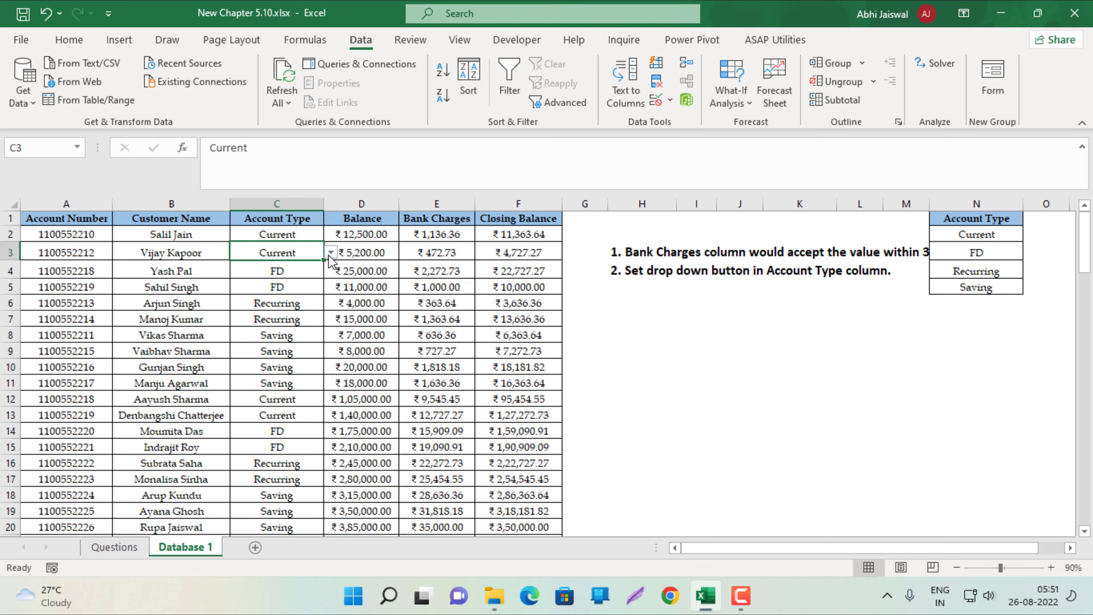
{"action": "left_click", "coordinate": [331, 253]}
{"action": "left_click", "coordinate": [306, 264]}
{"action": "left_click", "coordinate": [331, 253]}
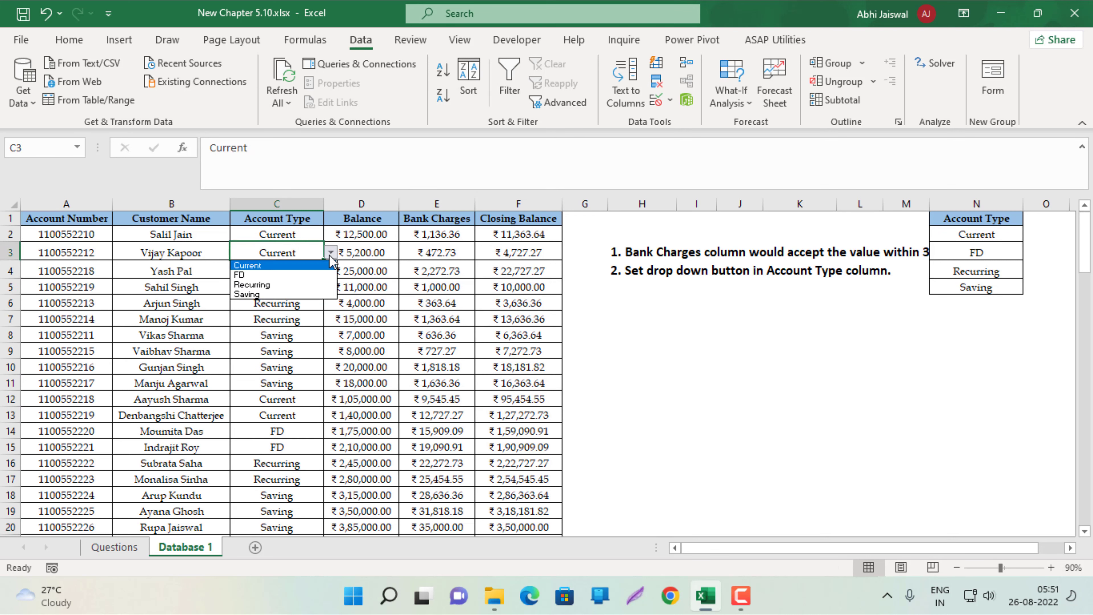
{"action": "left_click", "coordinate": [398, 272]}
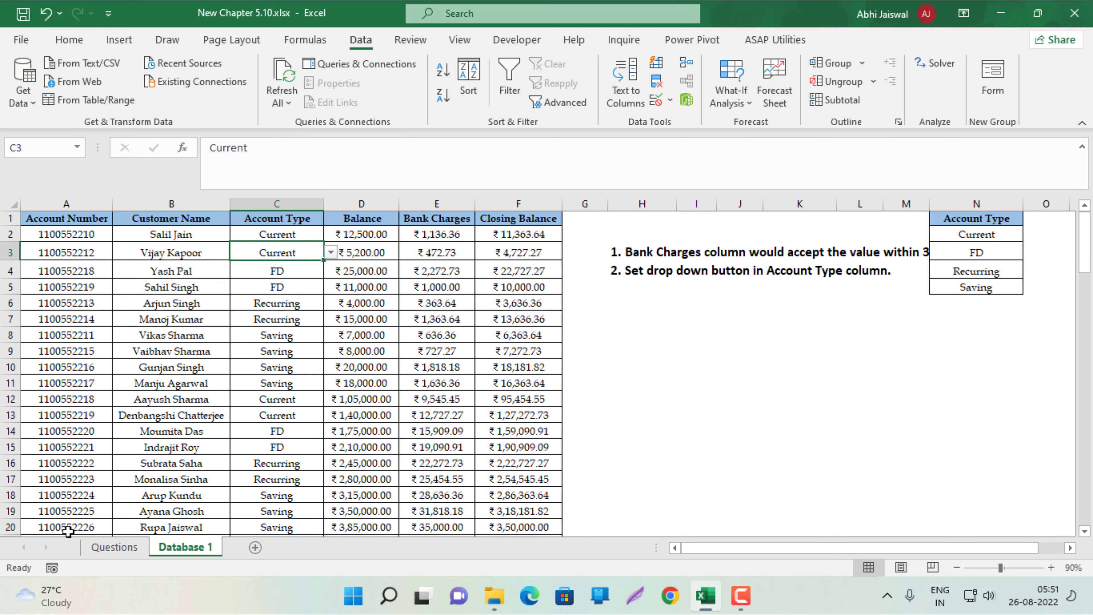
{"action": "left_click", "coordinate": [109, 552]}
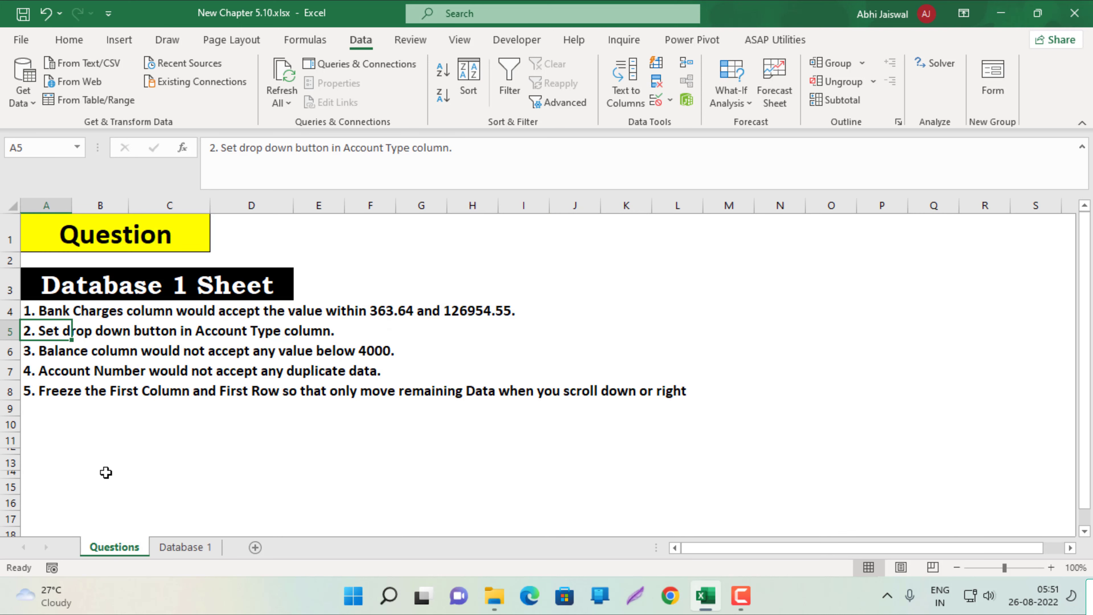
Step: Paste the Balance-below-4000 requirement from Questions A6 into H7 on Database 1
{"action": "left_click", "coordinate": [37, 354]}
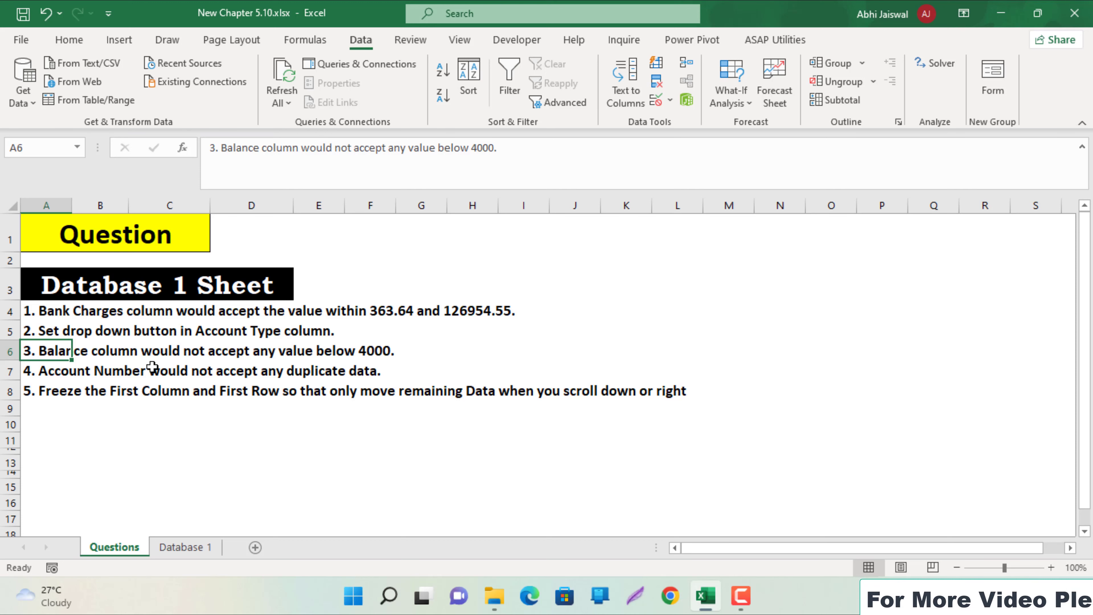
{"action": "key", "text": "ctrl+c"}
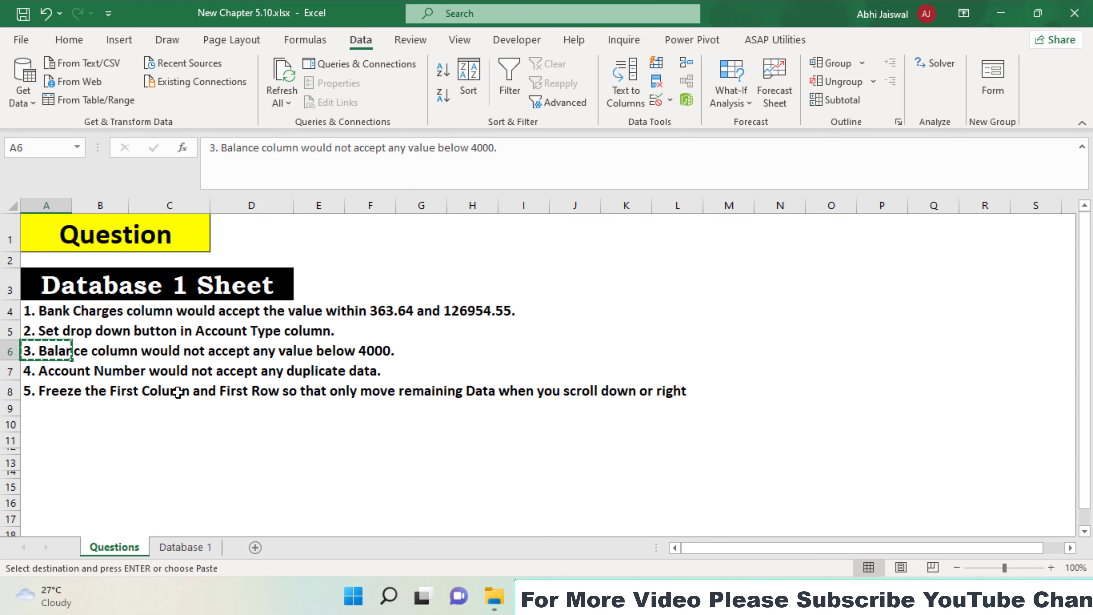
{"action": "left_click", "coordinate": [185, 546]}
{"action": "left_click", "coordinate": [641, 320]}
{"action": "key", "text": "ctrl+v"}
{"action": "left_click", "coordinate": [423, 370]}
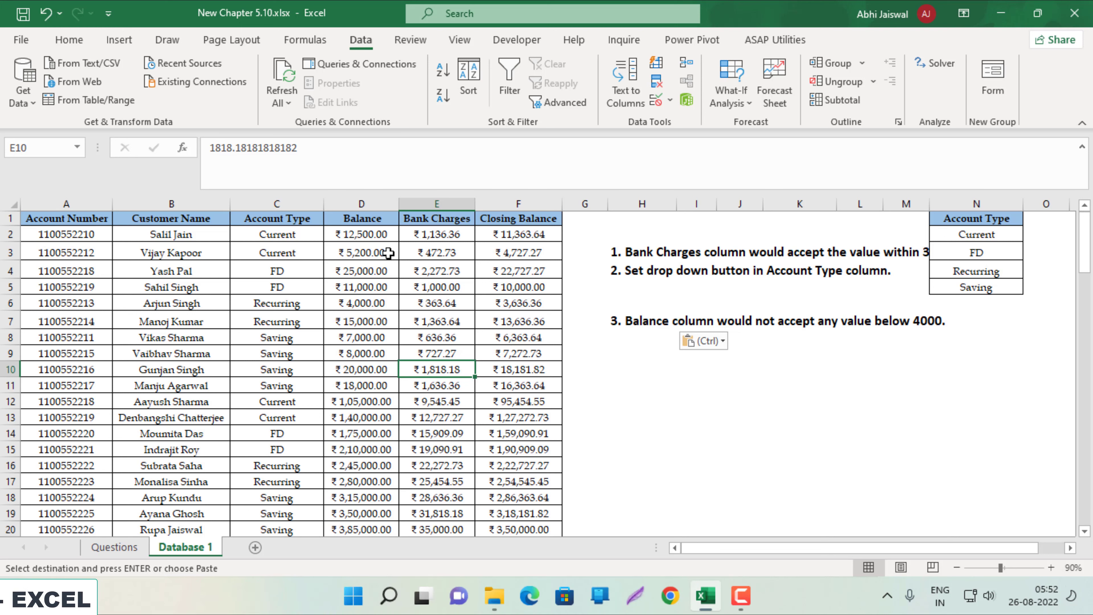
Step: Select the Balance values from D2 to the bottom of the column
{"action": "left_click", "coordinate": [367, 235]}
{"action": "key", "text": "ctrl+shift+Down"}
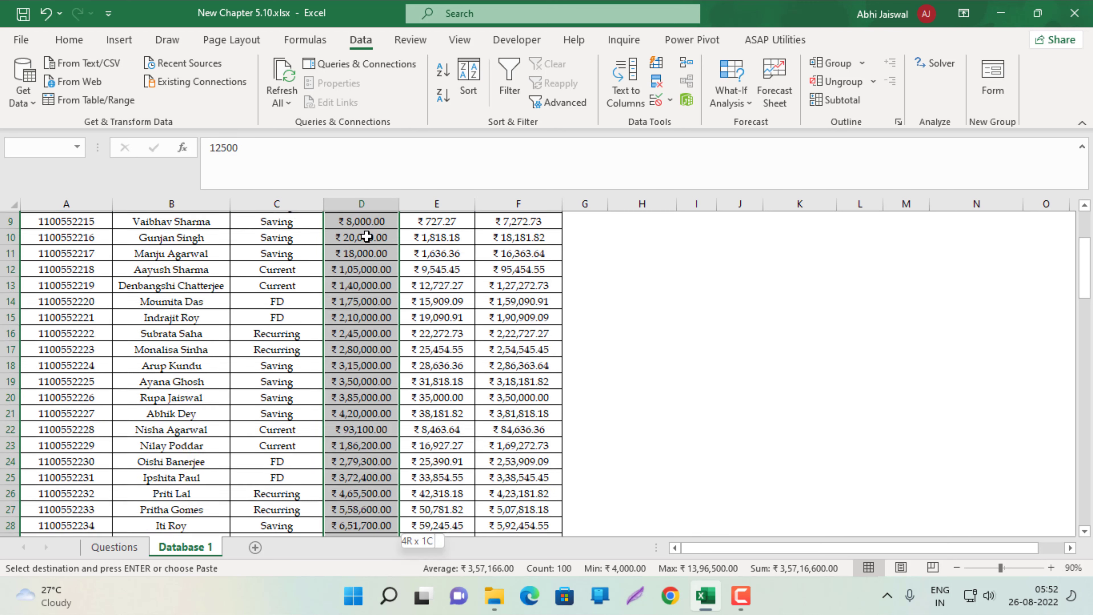
{"action": "key", "text": "ctrl+BackSpace"}
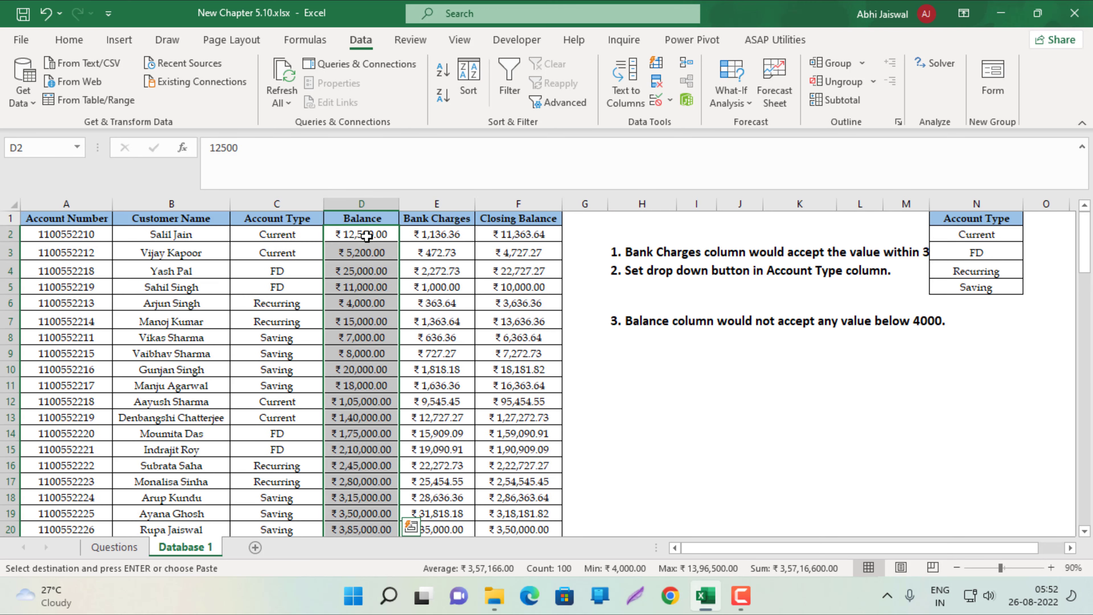
Step: Add a Whole number rule to Balance: greater than or equal to 4000
{"action": "key", "text": "alt+d"}
{"action": "key", "text": "l"}
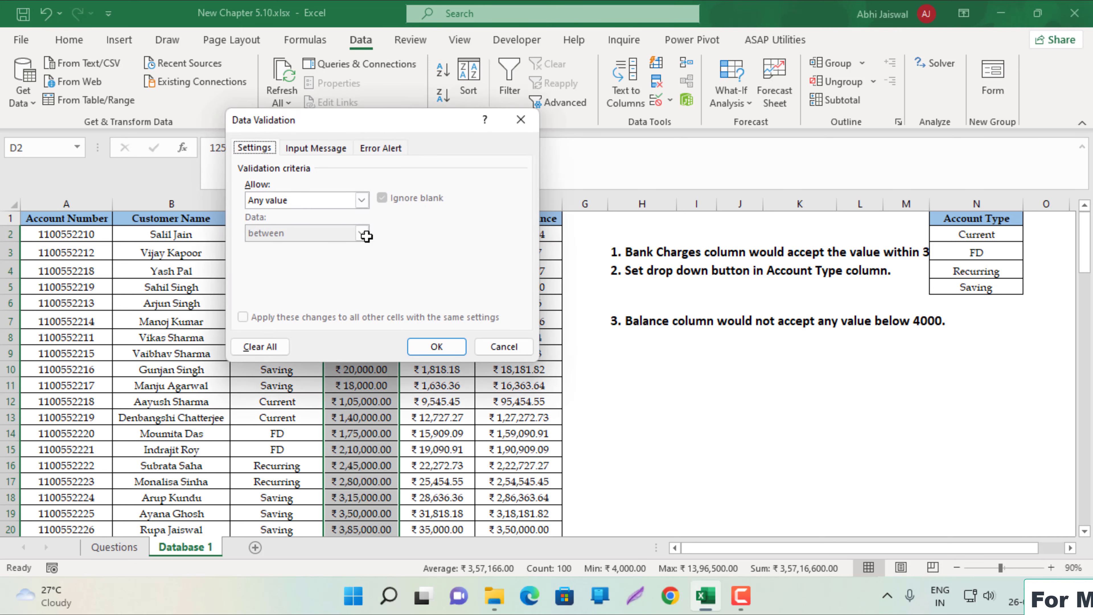
{"action": "left_click", "coordinate": [337, 205]}
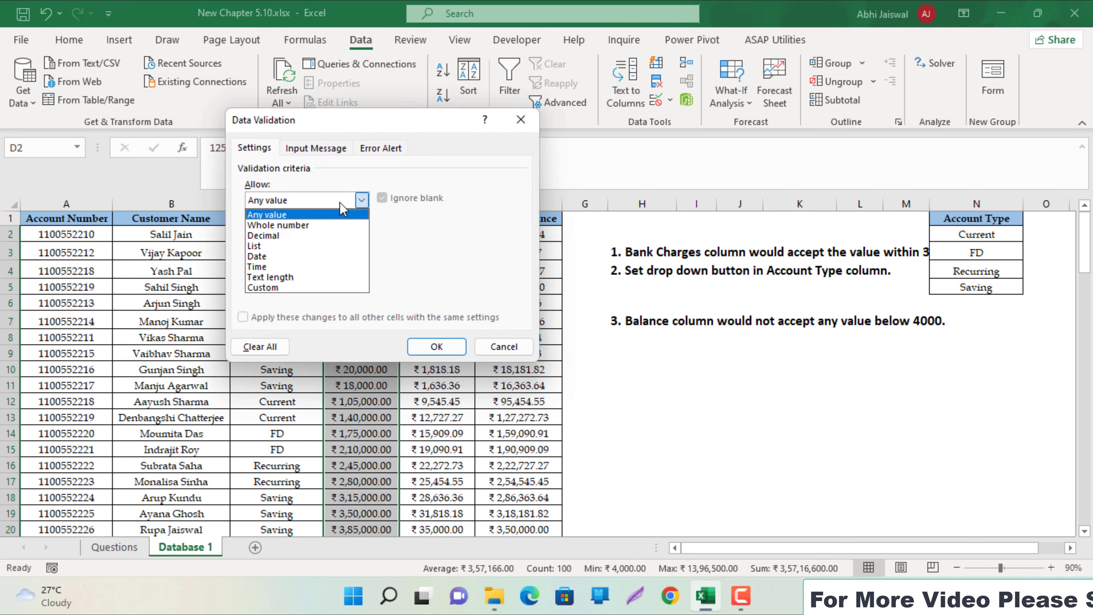
{"action": "left_click", "coordinate": [273, 223]}
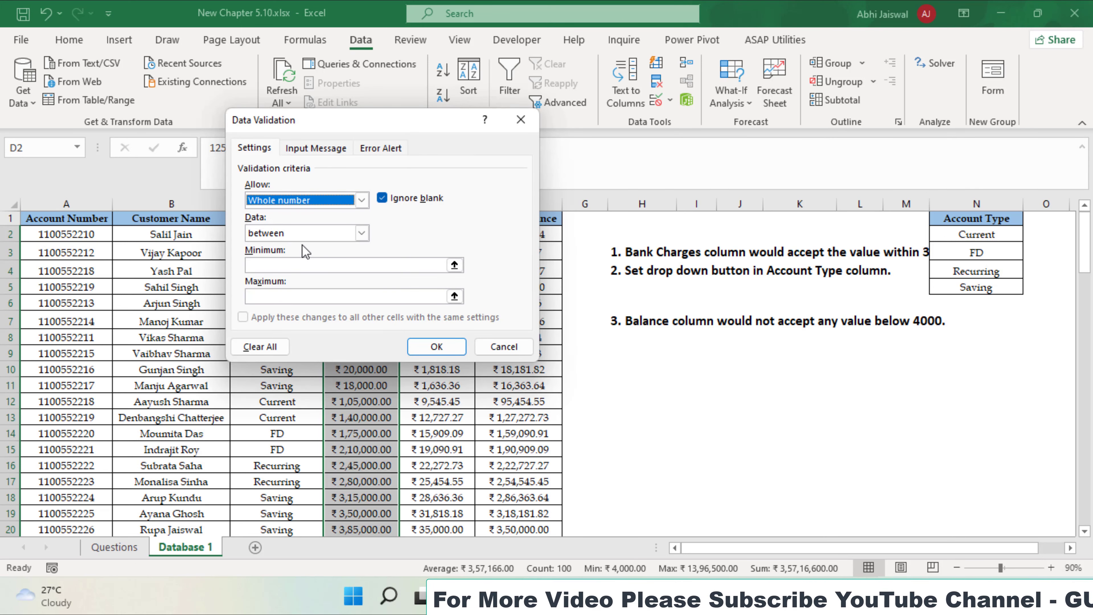
{"action": "left_click", "coordinate": [321, 238]}
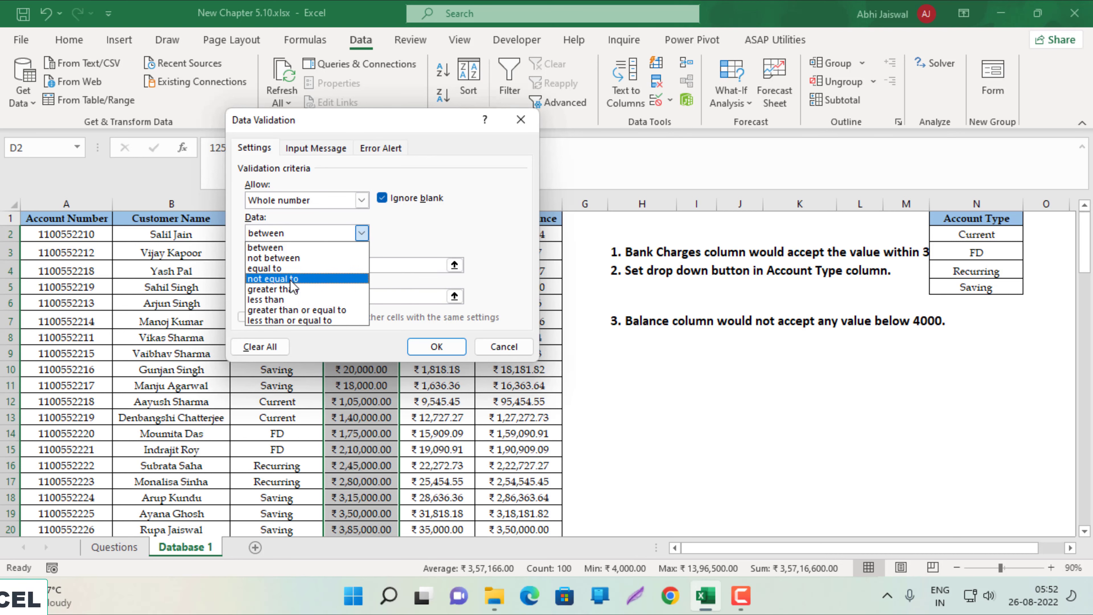
{"action": "left_click", "coordinate": [293, 298]}
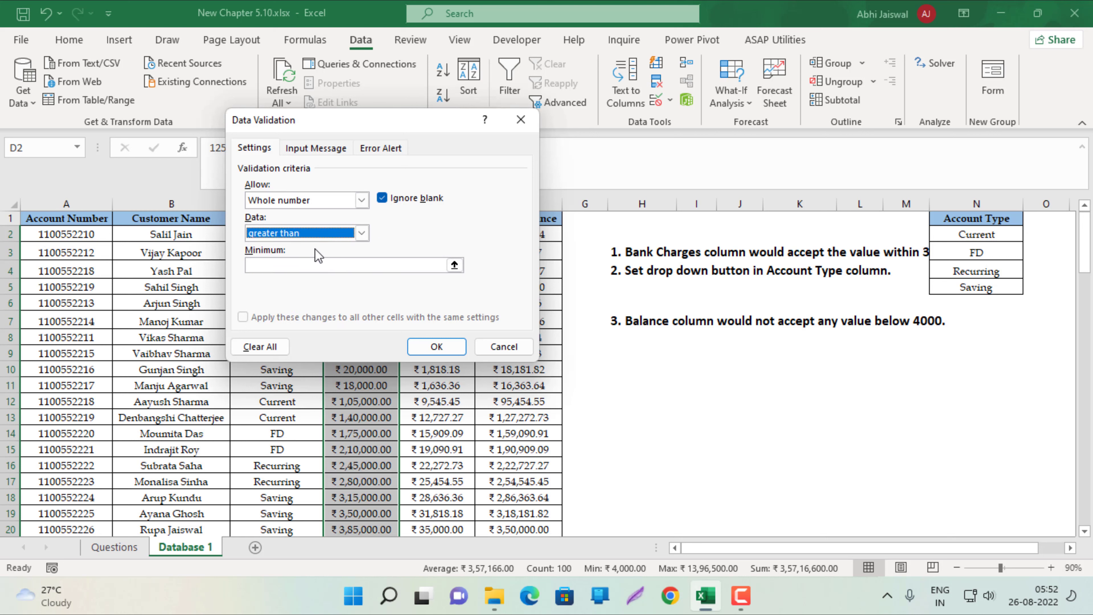
{"action": "left_click", "coordinate": [345, 234]}
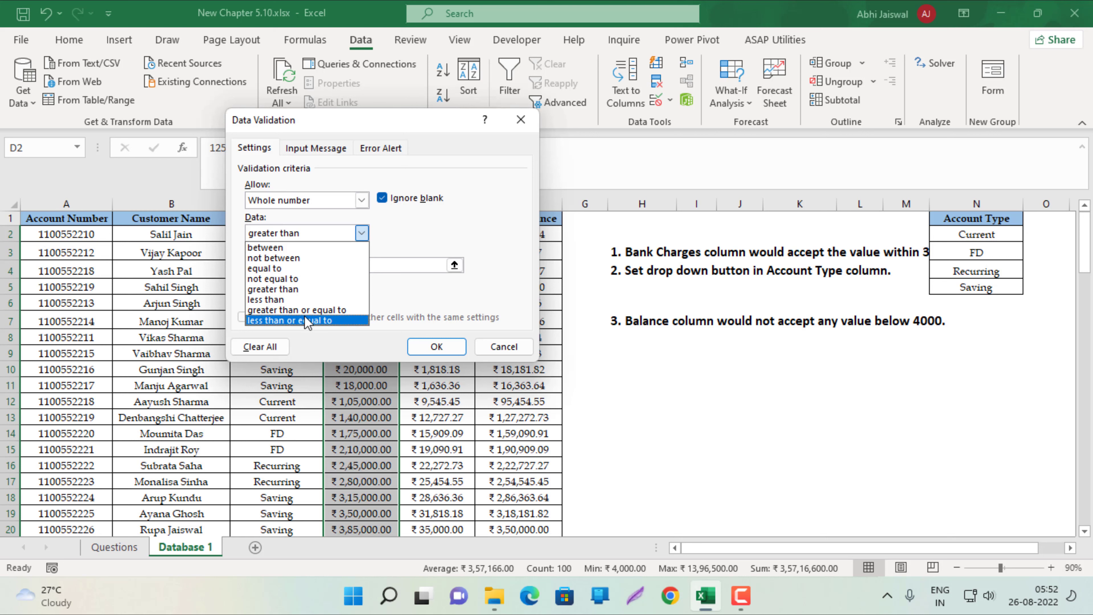
{"action": "left_click", "coordinate": [304, 310]}
{"action": "left_click", "coordinate": [323, 266]}
{"action": "type", "text": "4000"}
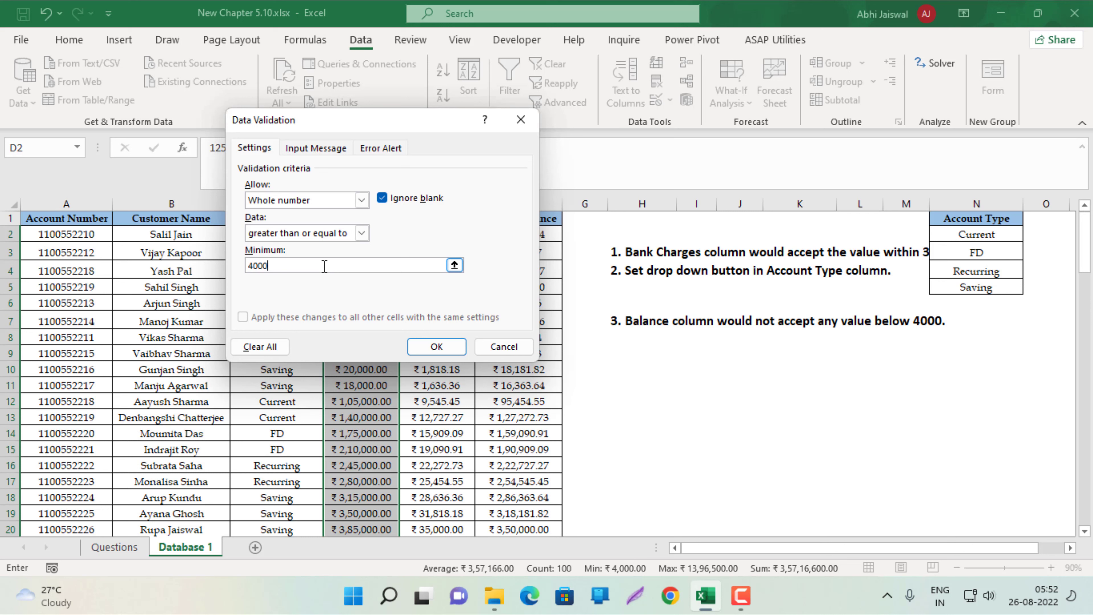
{"action": "left_click", "coordinate": [433, 347]}
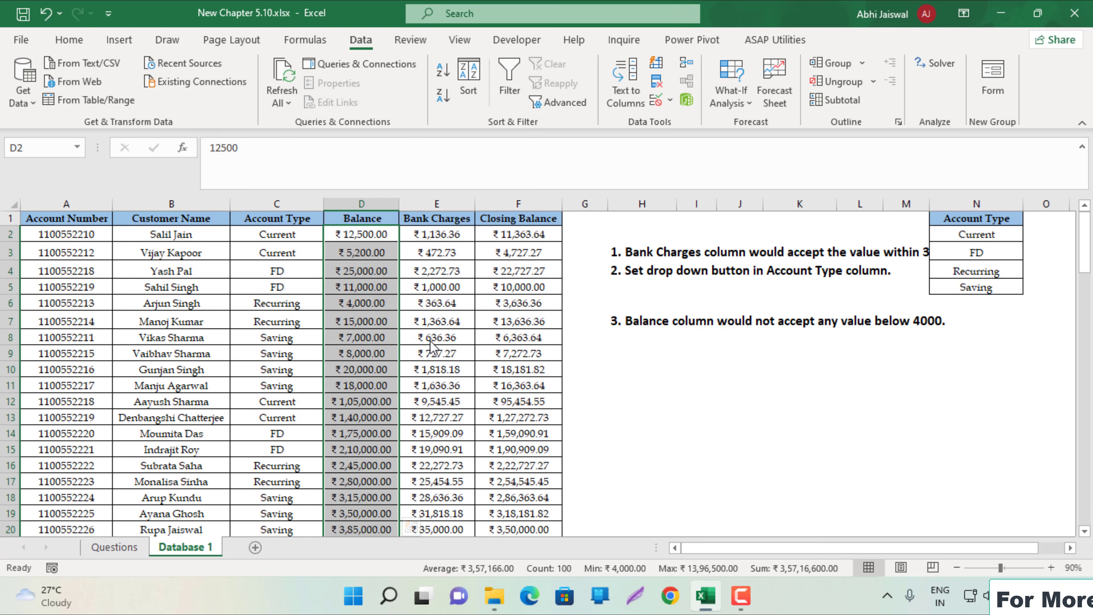
Step: After checking the Questions sheet, start a COUNTIF function in G2 on Database 1
{"action": "left_click", "coordinate": [129, 546]}
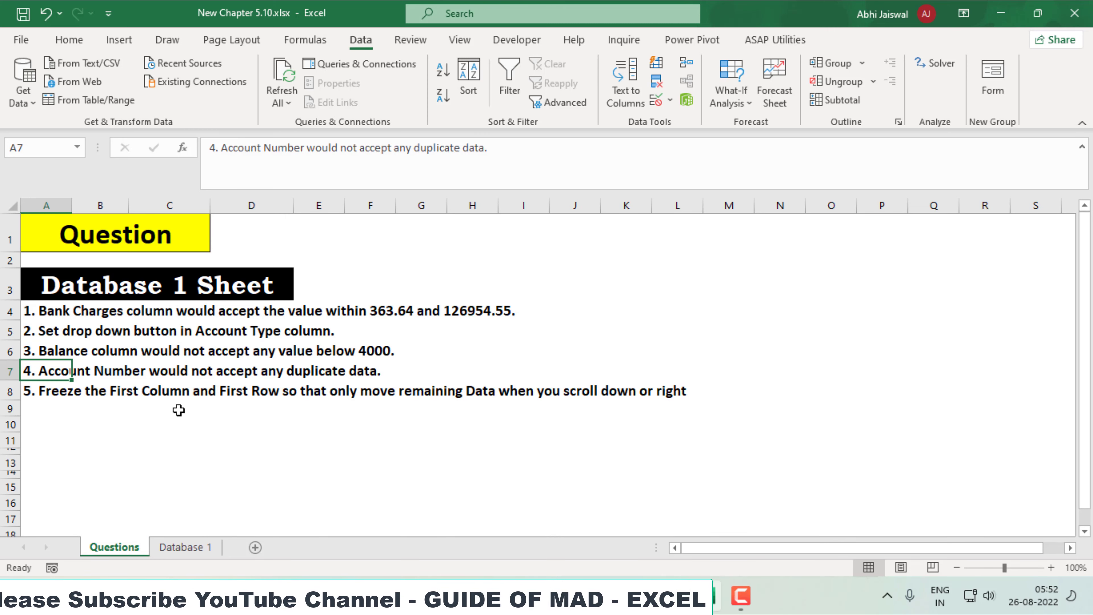
{"action": "left_click", "coordinate": [186, 547]}
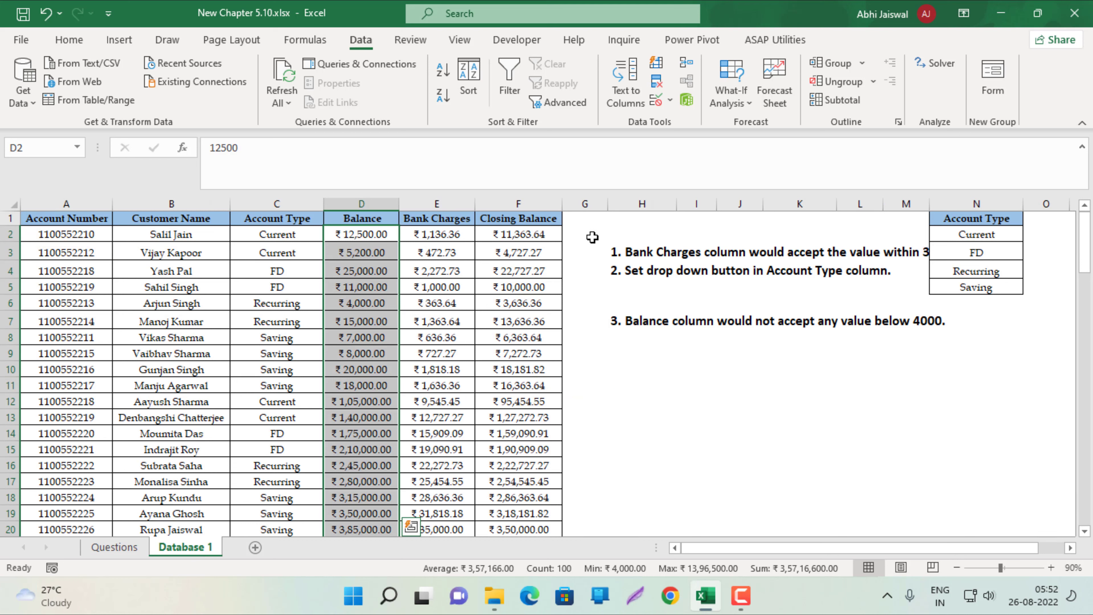
{"action": "left_click", "coordinate": [592, 237]}
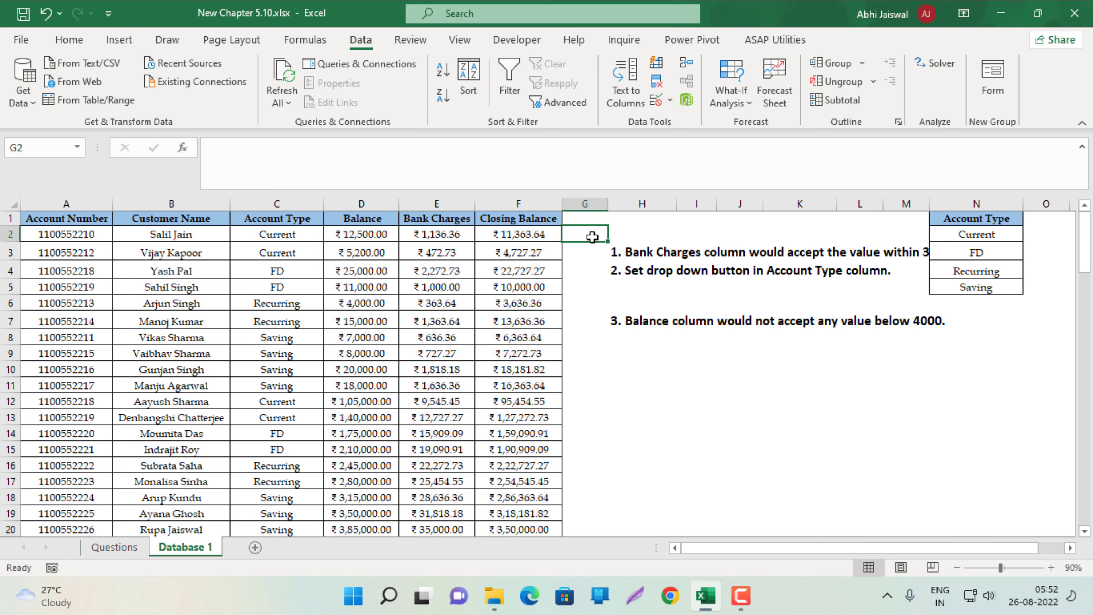
{"action": "type", "text": "="}
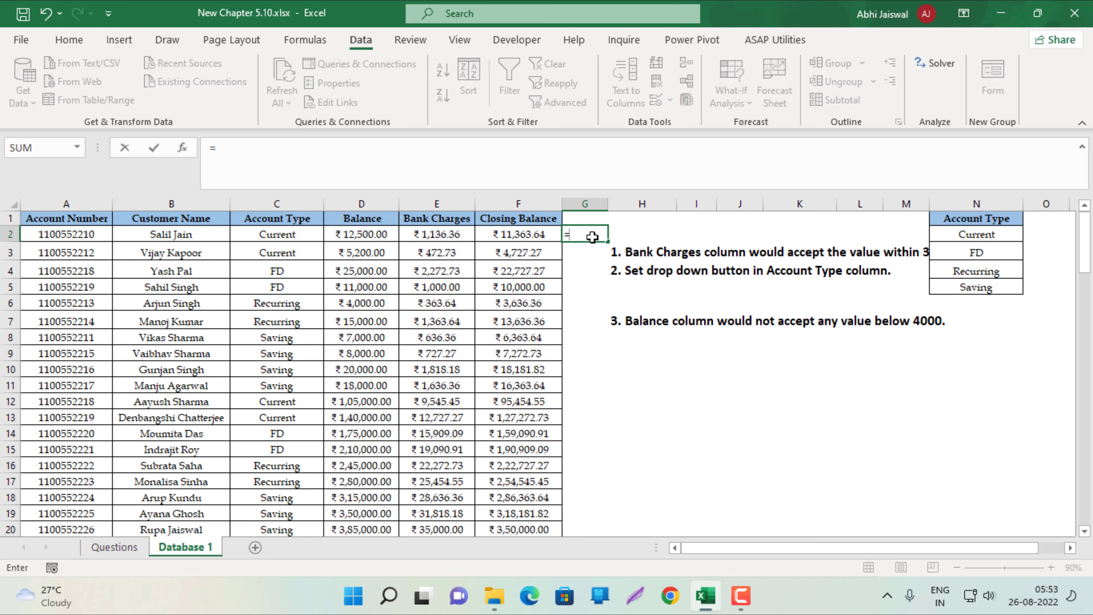
{"action": "type", "text": "cpim"}
{"action": "key", "text": "BackSpace"}
{"action": "key", "text": "BackSpace"}
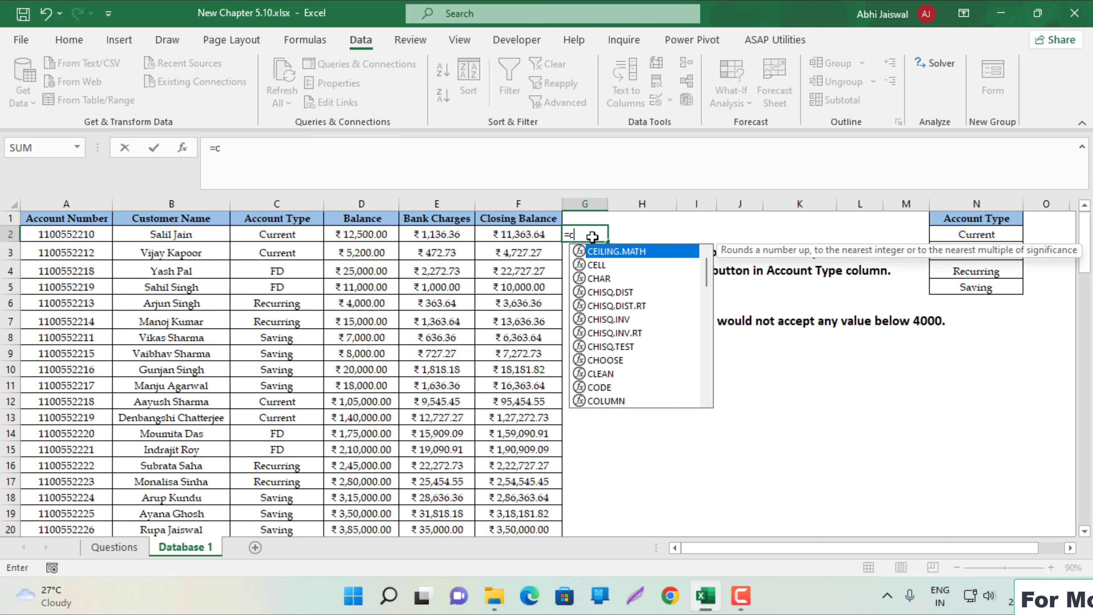
{"action": "type", "text": "ou"}
{"action": "key", "text": "Down"}
{"action": "key", "text": "Down"}
{"action": "key", "text": "Down"}
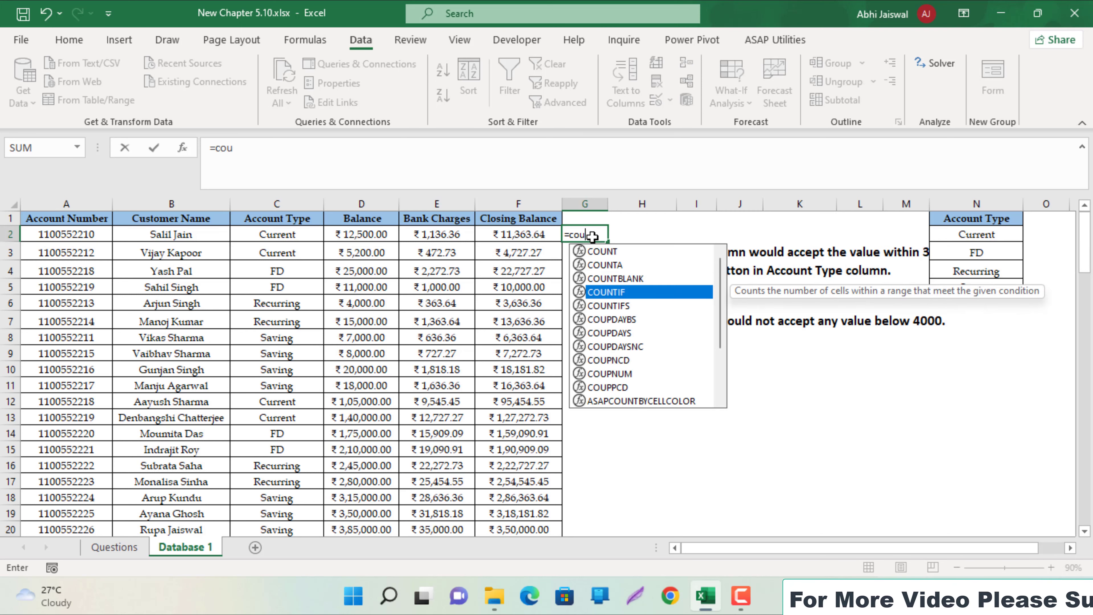
{"action": "key", "text": "Tab"}
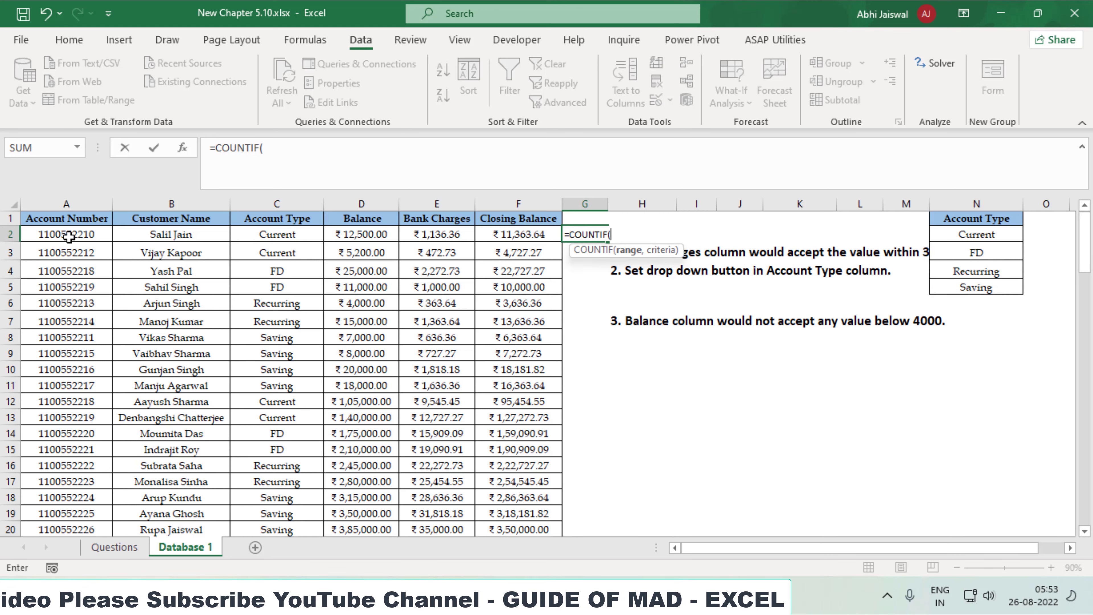
Step: Complete the formula as =COUNTIF($A$2:$A$101,A2) and commit it
{"action": "left_click", "coordinate": [69, 237]}
{"action": "key", "text": "ctrl+shift+Down"}
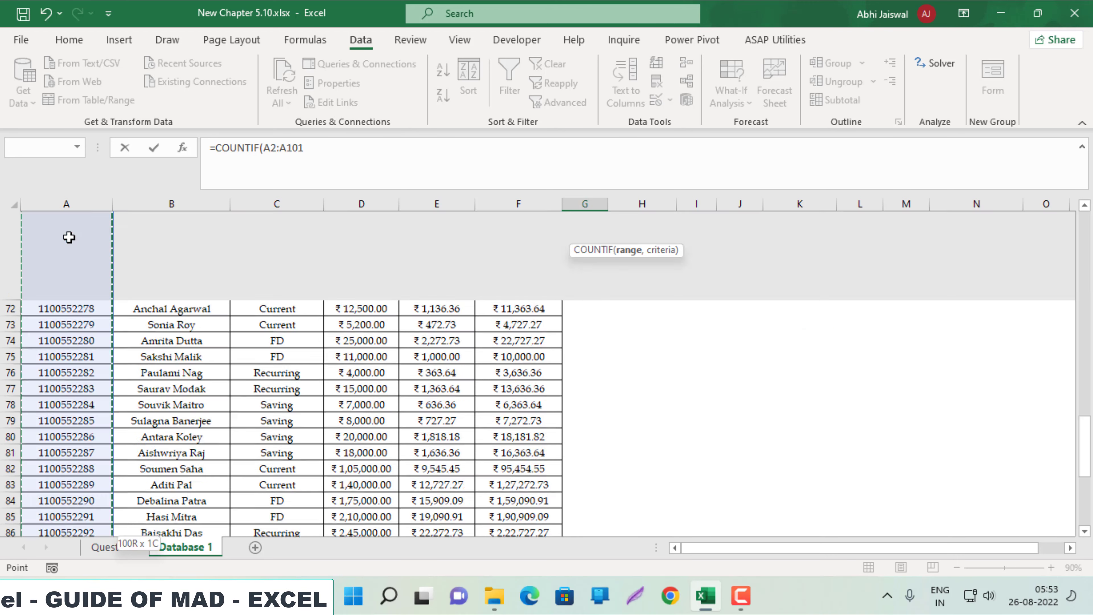
{"action": "scroll", "coordinate": [69, 237], "scroll_direction": "up", "scroll_amount": 20}
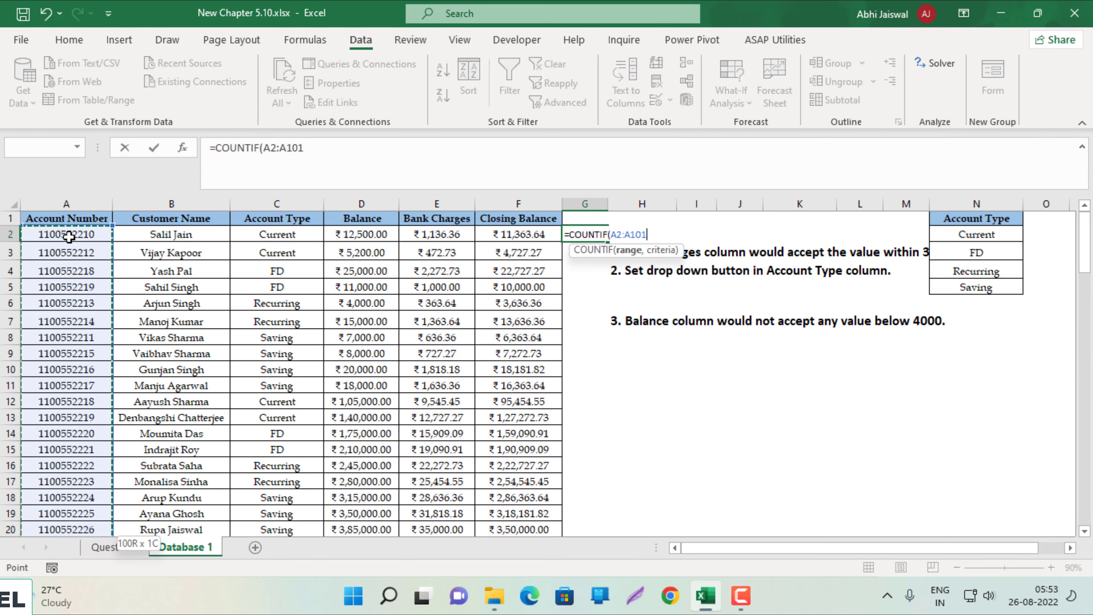
{"action": "key", "text": "F4"}
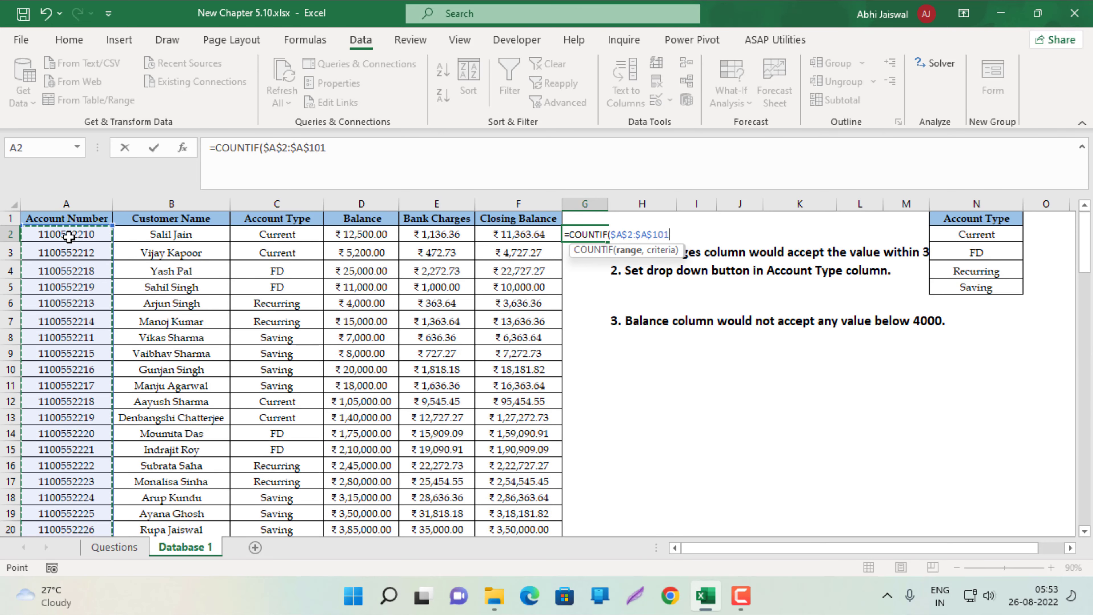
{"action": "left_click", "coordinate": [69, 237]}
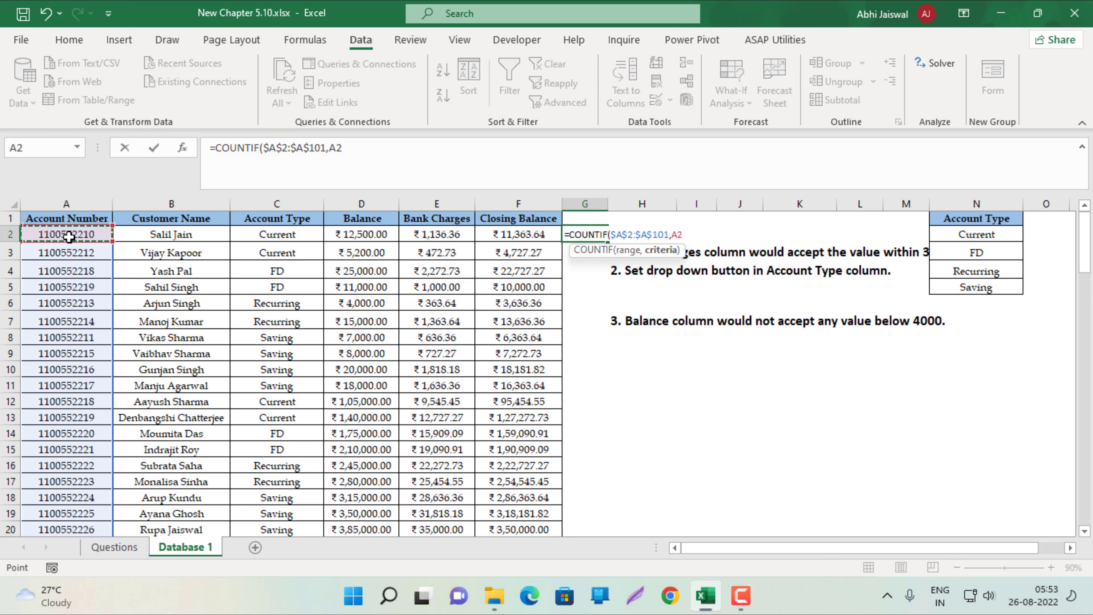
{"action": "type", "text": ")"}
{"action": "key", "text": "ctrl+Return"}
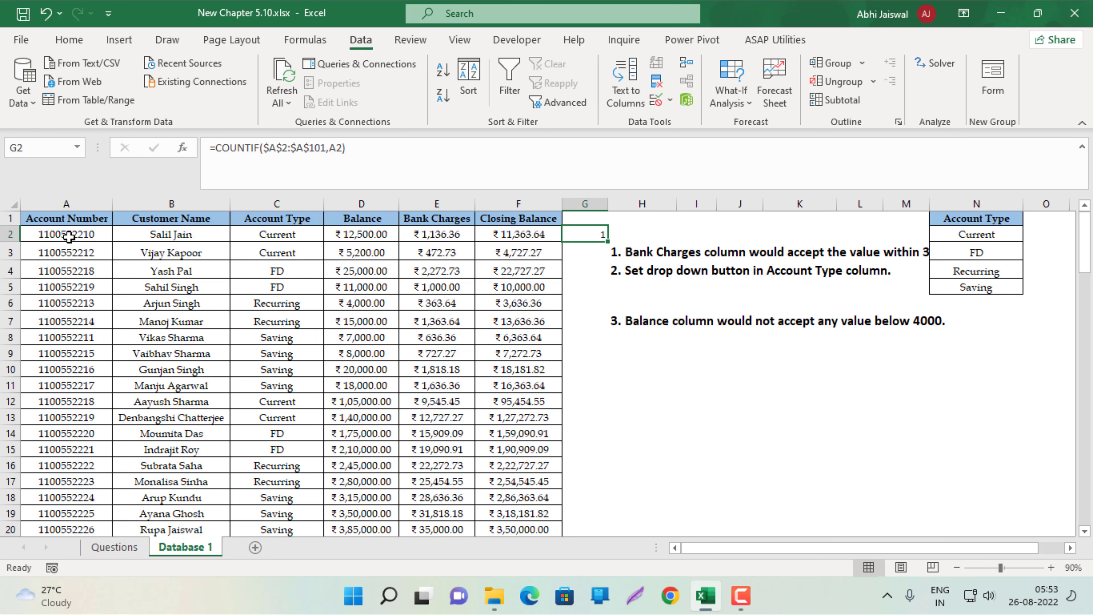
Step: Change G2 to =COUNTIF($A$2:$A$101,A2)=1 and fill it down column G
{"action": "double_click", "coordinate": [608, 243]}
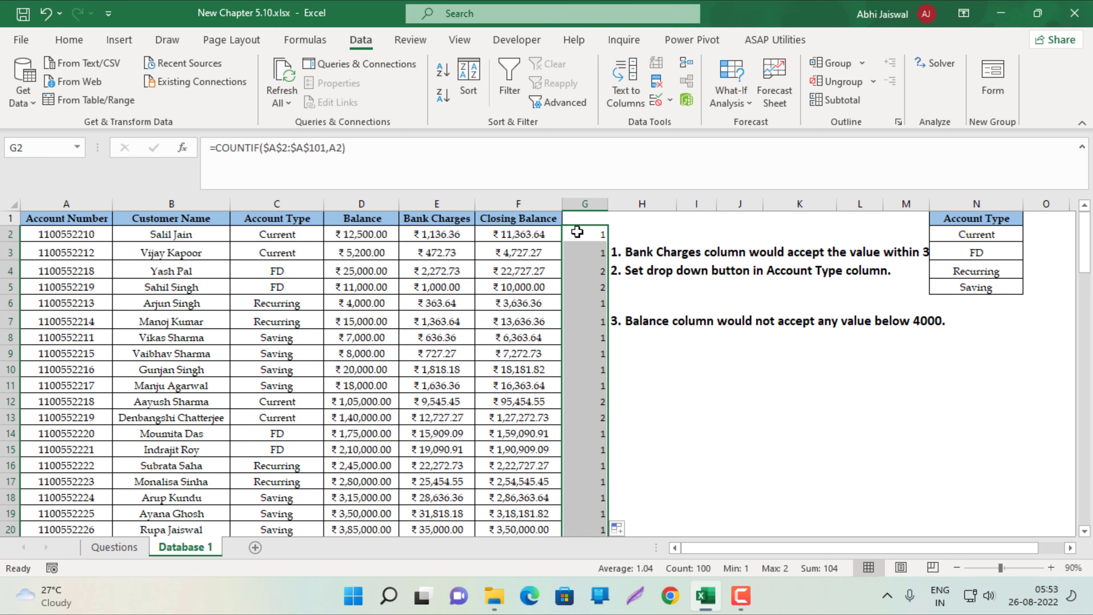
{"action": "double_click", "coordinate": [577, 232]}
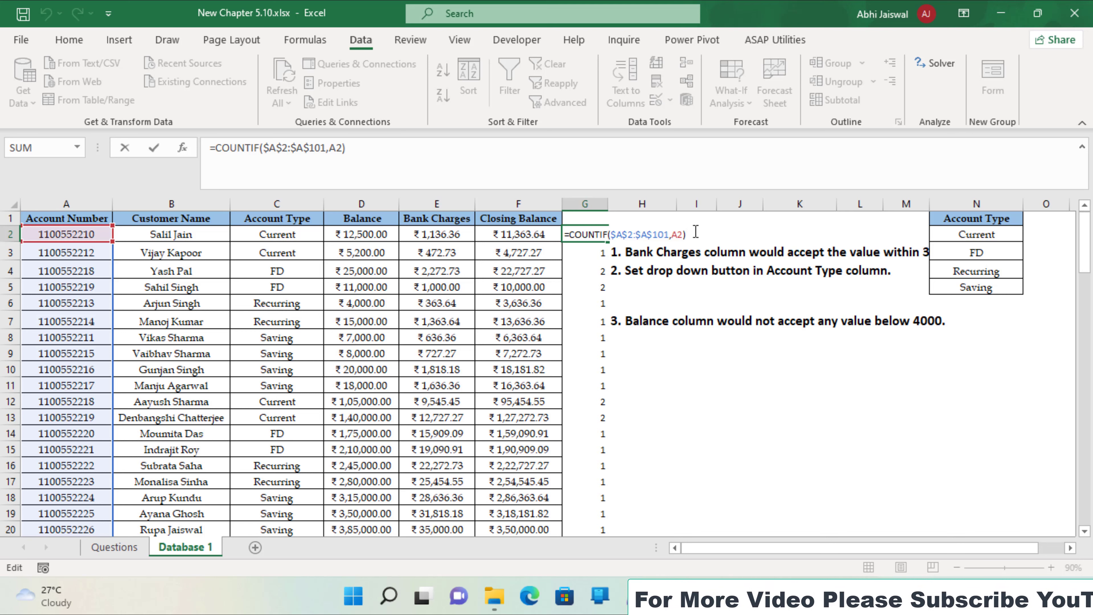
{"action": "type", "text": "="}
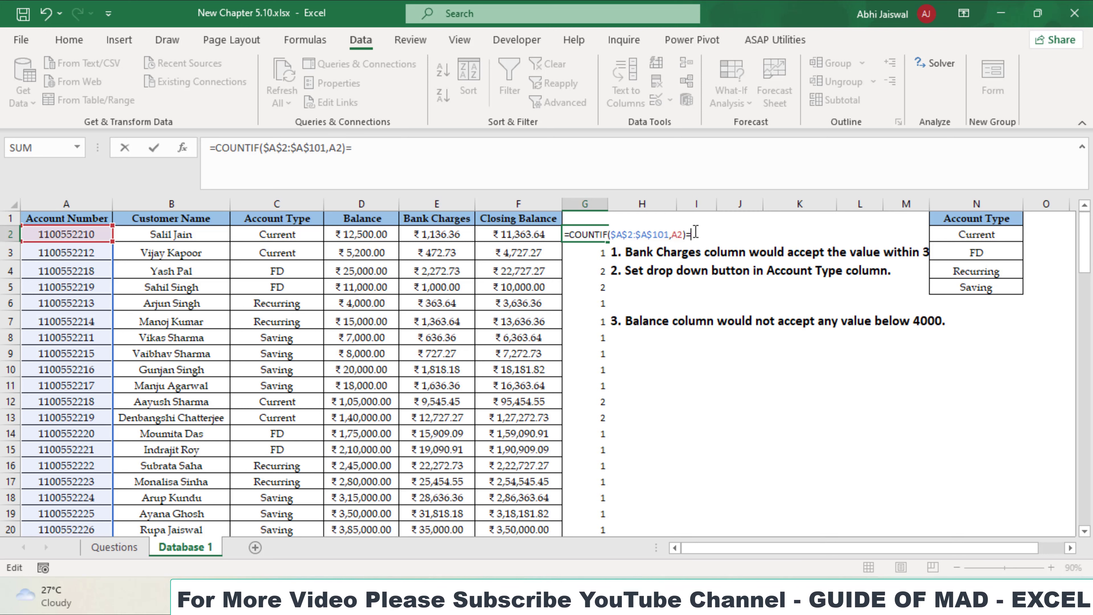
{"action": "type", "text": "1"}
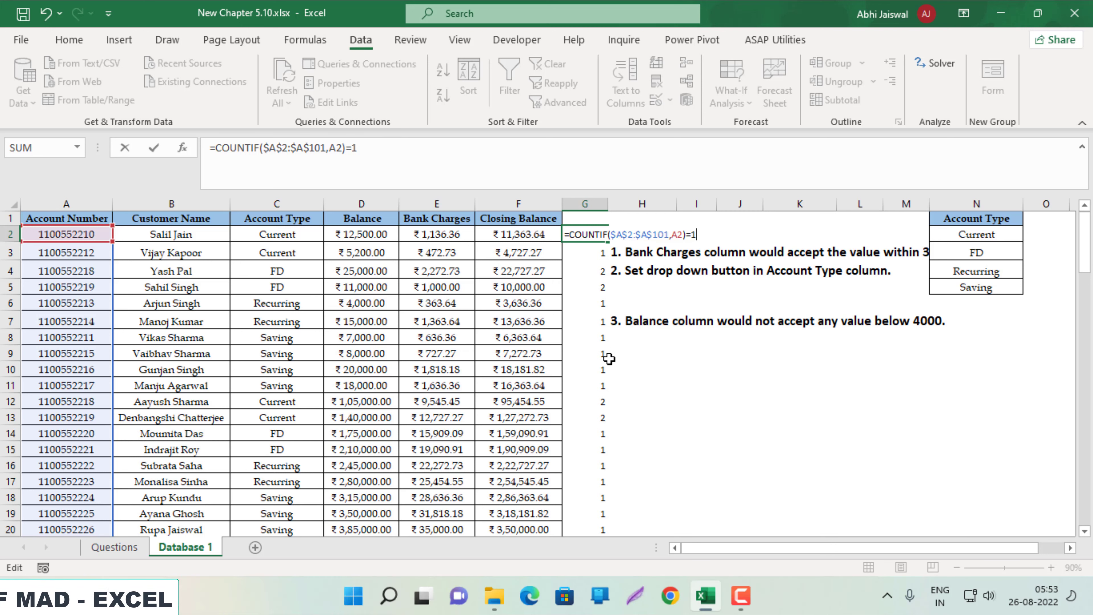
{"action": "key", "text": "Return"}
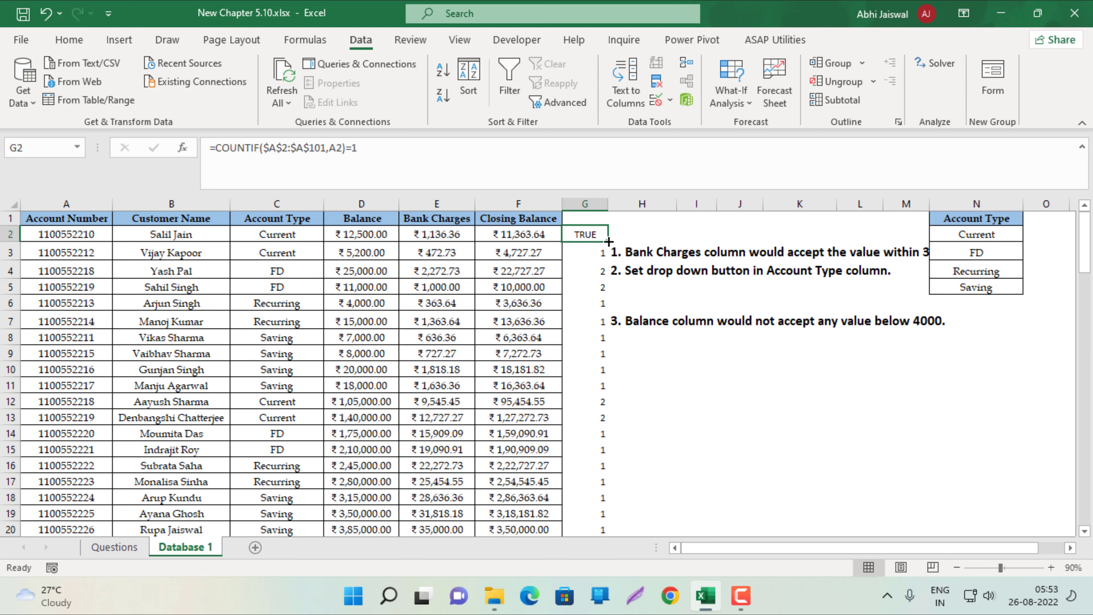
{"action": "double_click", "coordinate": [608, 241]}
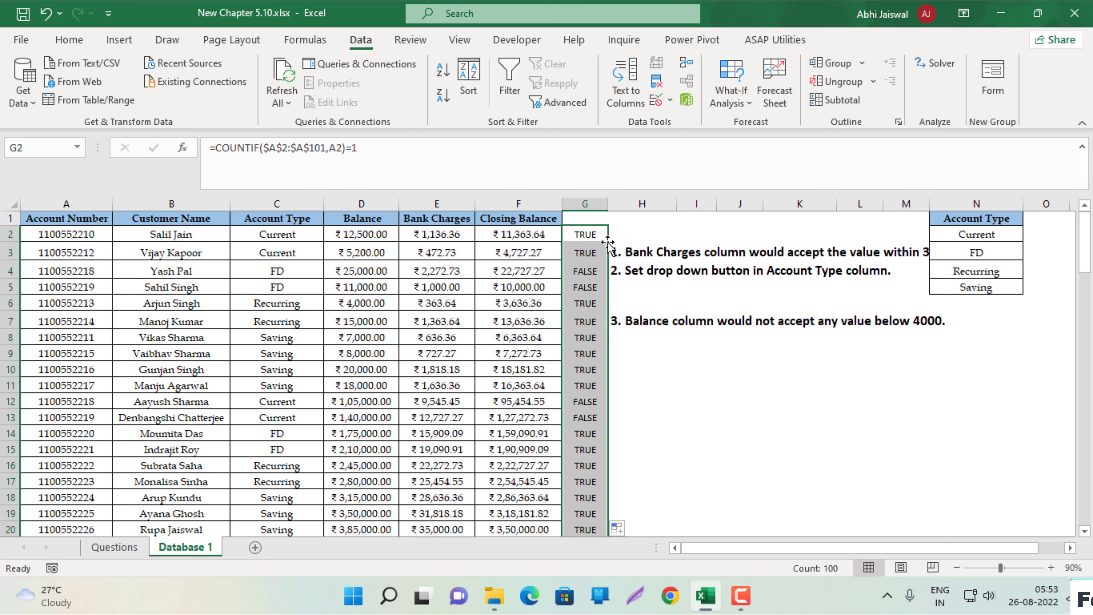
Step: Copy G2's duplicate-check formula text and select cell A2
{"action": "left_click", "coordinate": [594, 236]}
{"action": "key", "text": "ctrl+Down"}
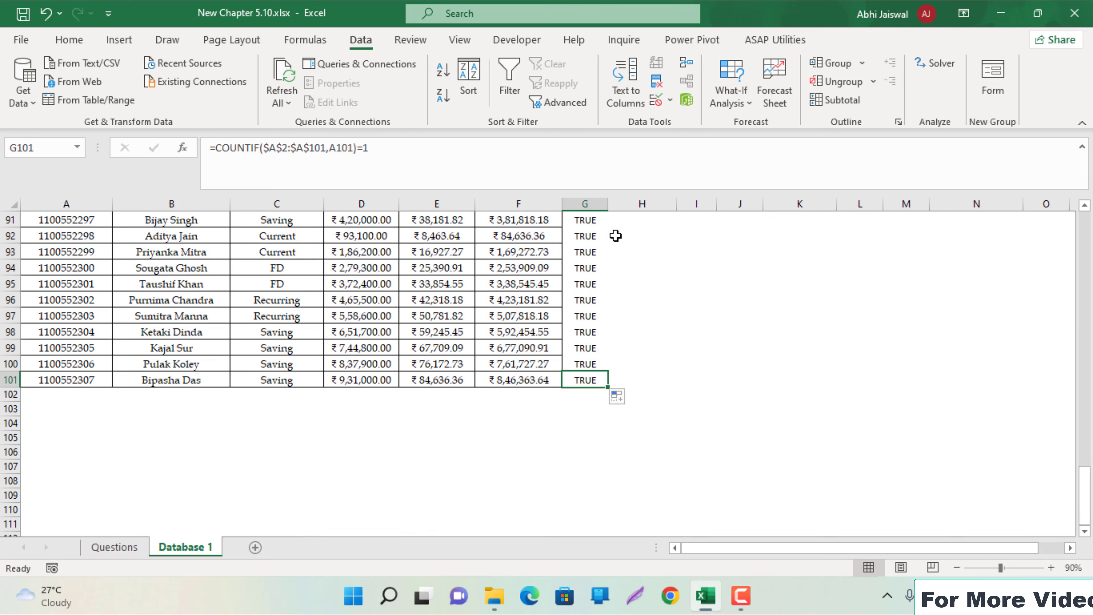
{"action": "key", "text": "ctrl+Up"}
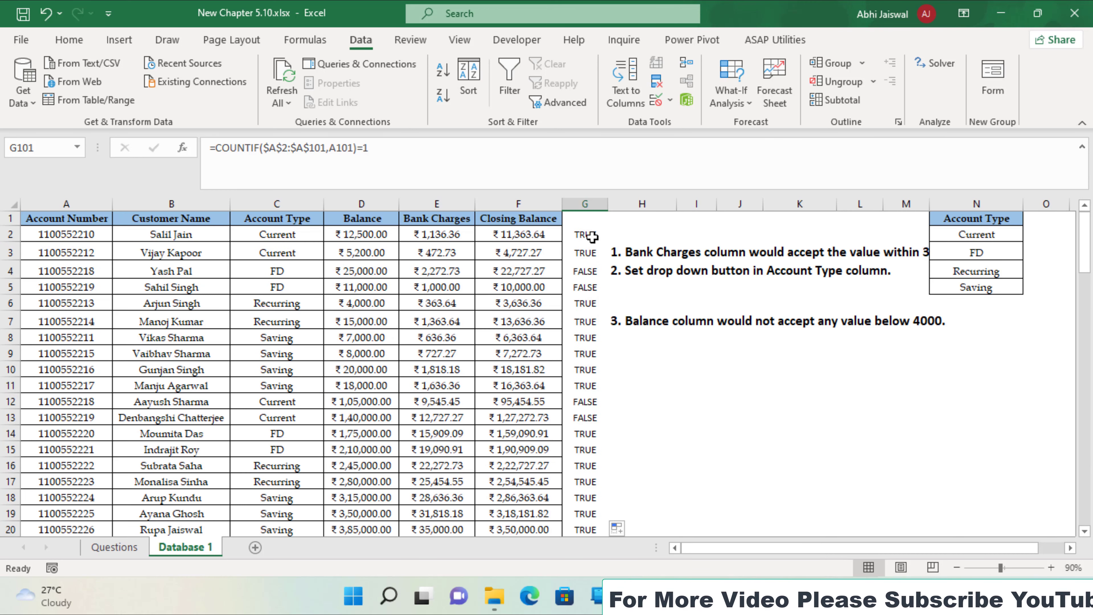
{"action": "double_click", "coordinate": [593, 237]}
{"action": "left_click_drag", "start_coordinate": [695, 234], "coordinate": [549, 236]}
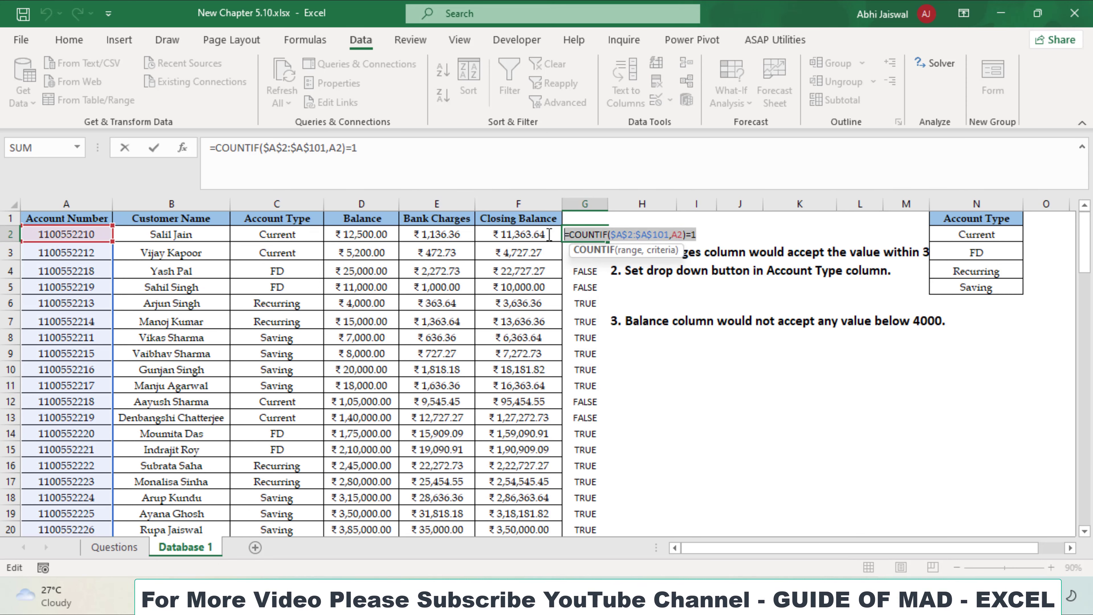
{"action": "key", "text": "Escape"}
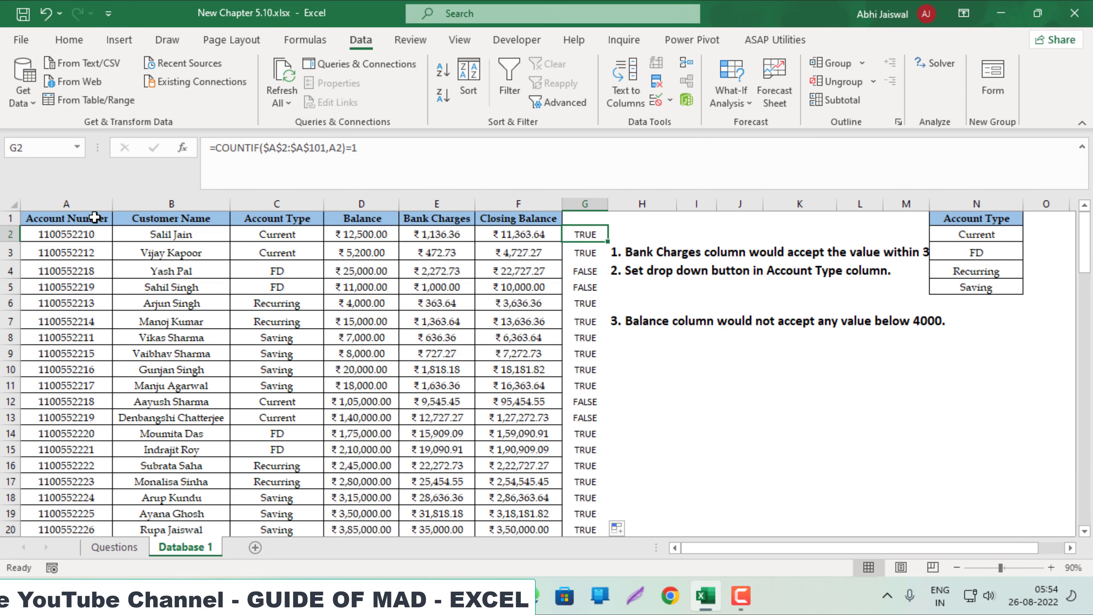
{"action": "left_click", "coordinate": [70, 238]}
Step: Apply a Custom validation =COUNTIF($A$2:$A$101,A2)=1 to Account Numbers A2:A101
{"action": "key", "text": "ctrl+shift+Down"}
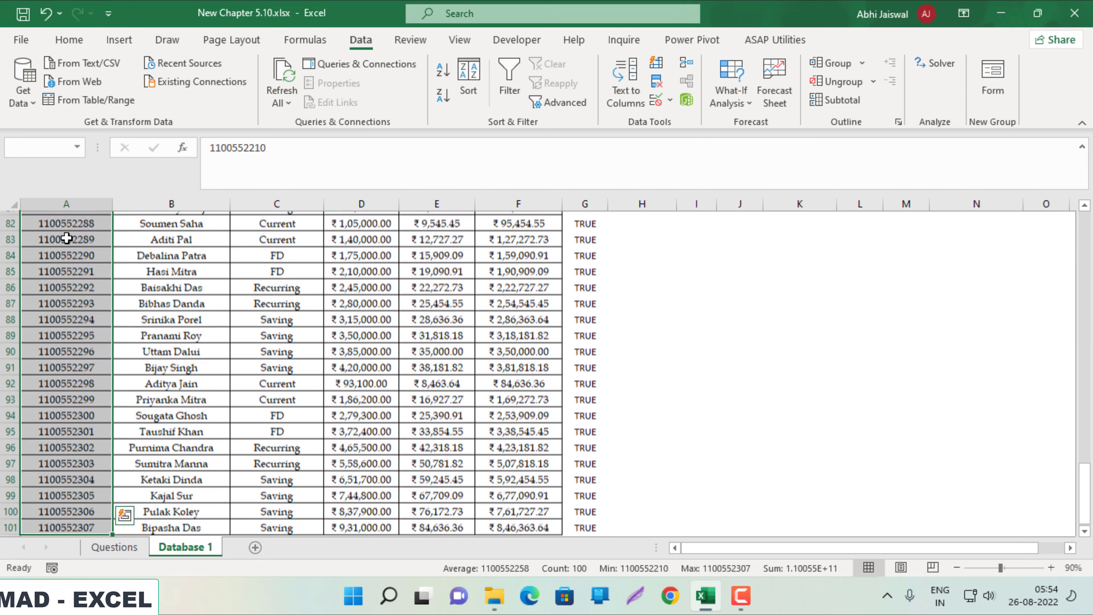
{"action": "key", "text": "ctrl+BackSpace"}
{"action": "key", "text": "alt"}
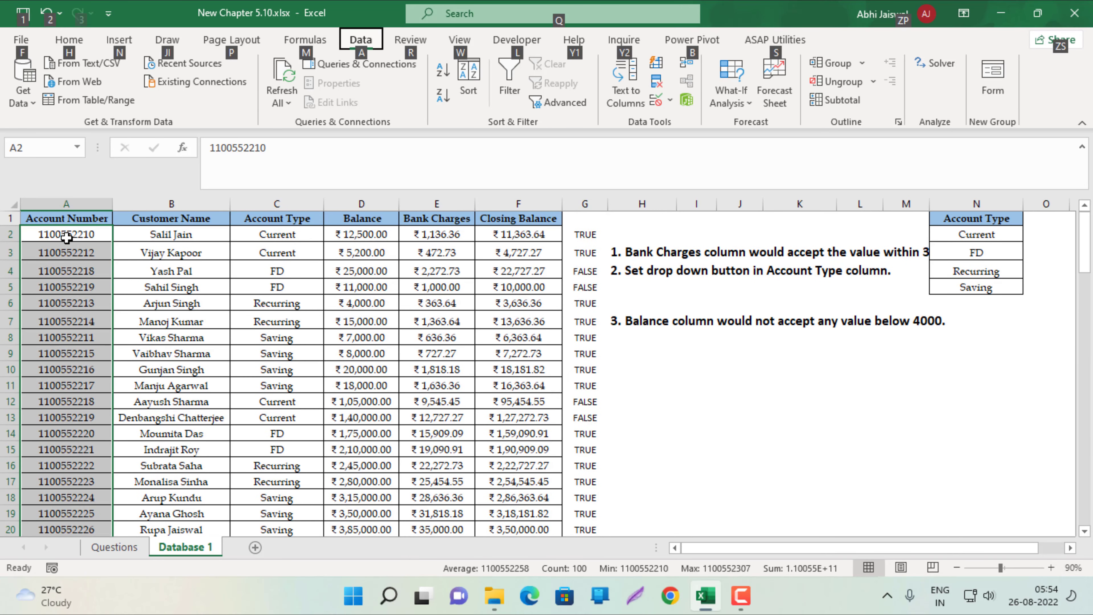
{"action": "key", "text": "d"}
{"action": "key", "text": "l"}
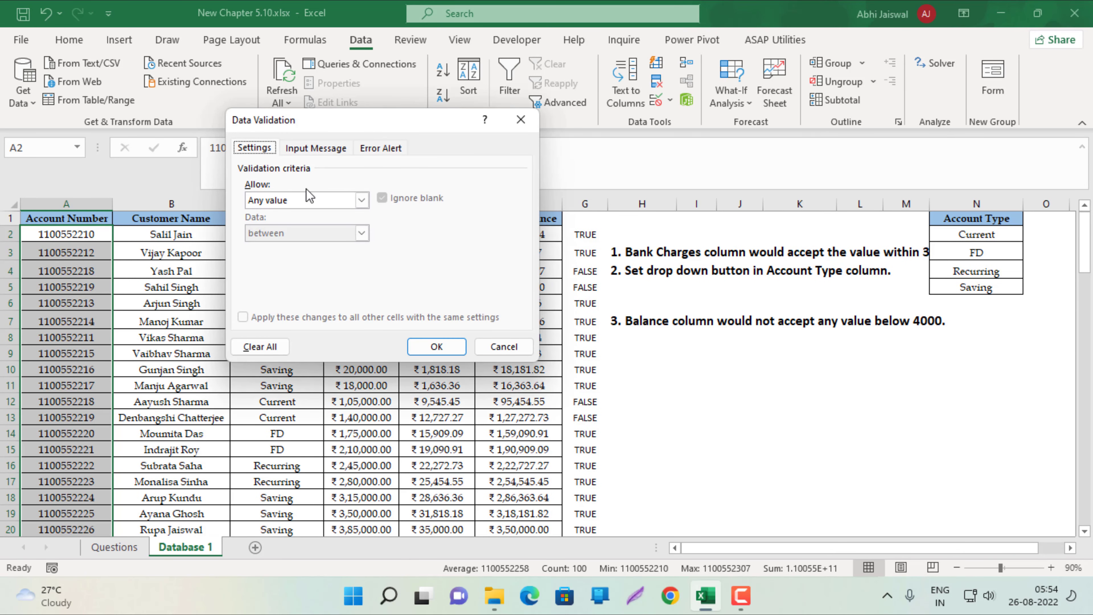
{"action": "left_click", "coordinate": [308, 199]}
{"action": "left_click", "coordinate": [288, 289]}
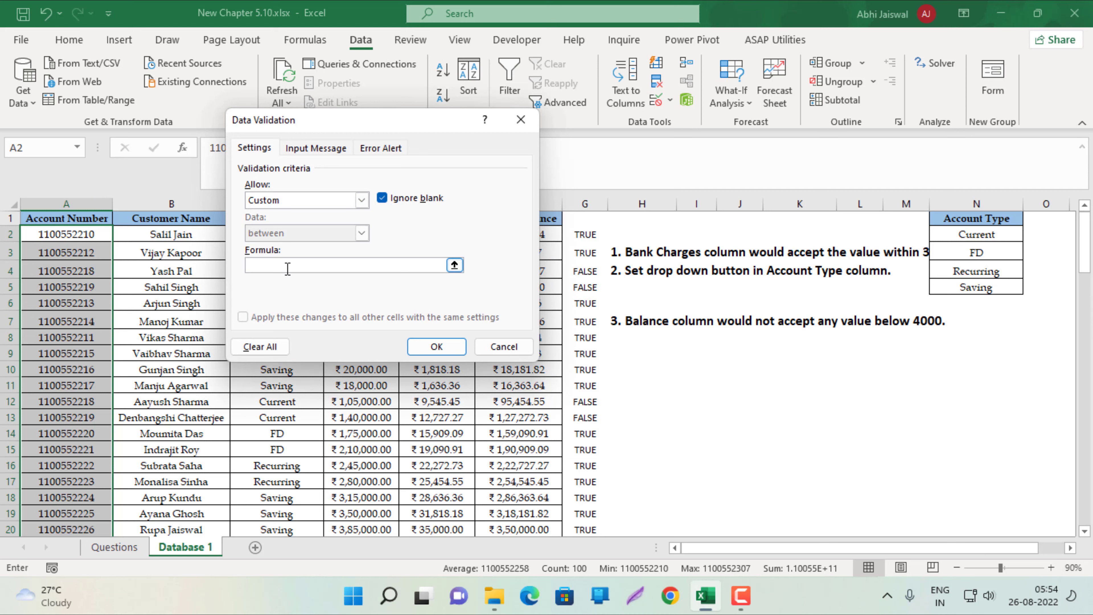
{"action": "left_click", "coordinate": [287, 267]}
{"action": "type", "text": "=COUNTIF($A$2:$A$101,A2)=1"}
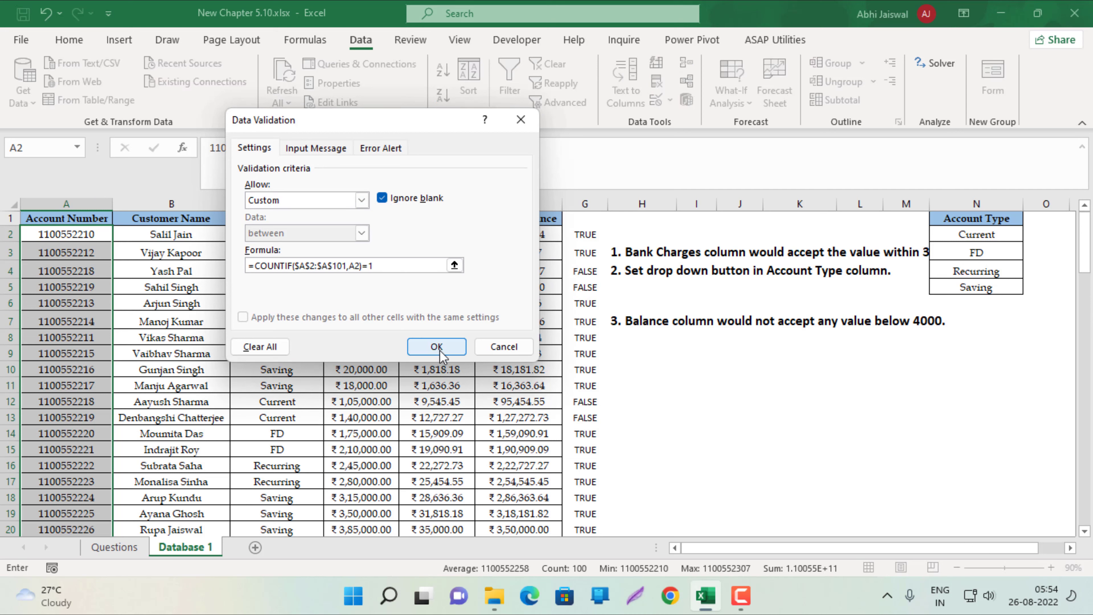
{"action": "left_click", "coordinate": [437, 347]}
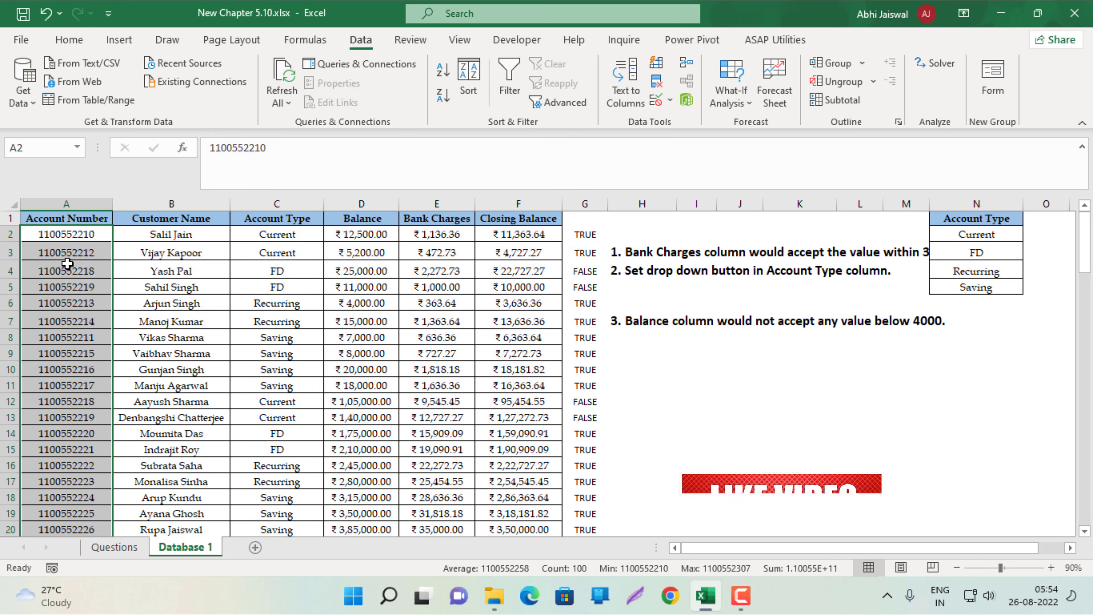
{"action": "left_click", "coordinate": [586, 237]}
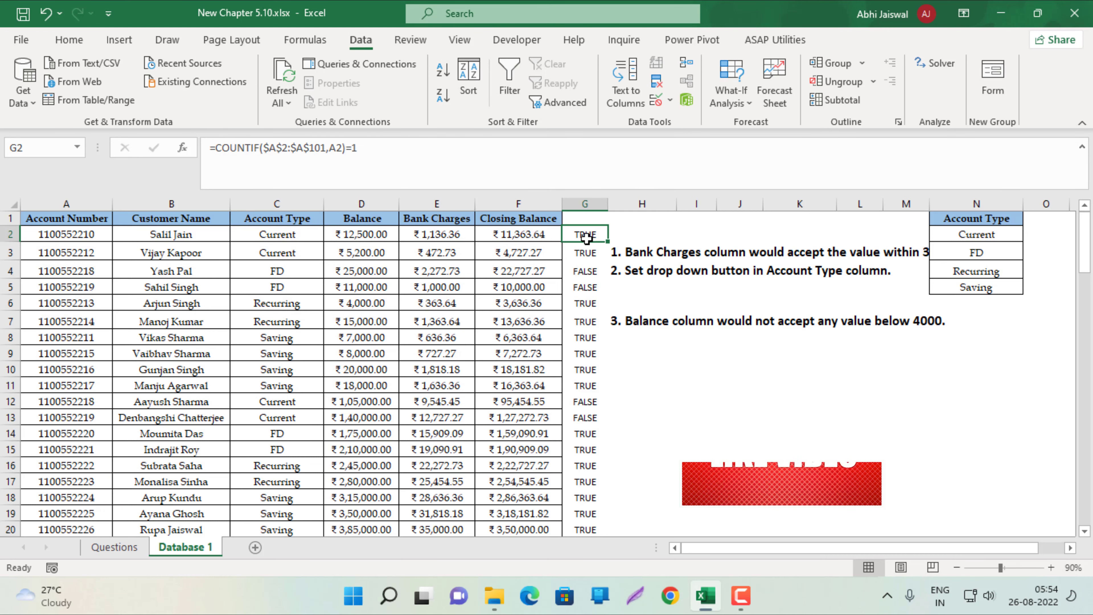
Step: Clear the TRUE/FALSE checks from G2 down, glance at Questions, then return to Database 1
{"action": "key", "text": "ctrl+shift+Down"}
{"action": "scroll", "coordinate": [586, 239], "scroll_direction": "up", "scroll_amount": 20}
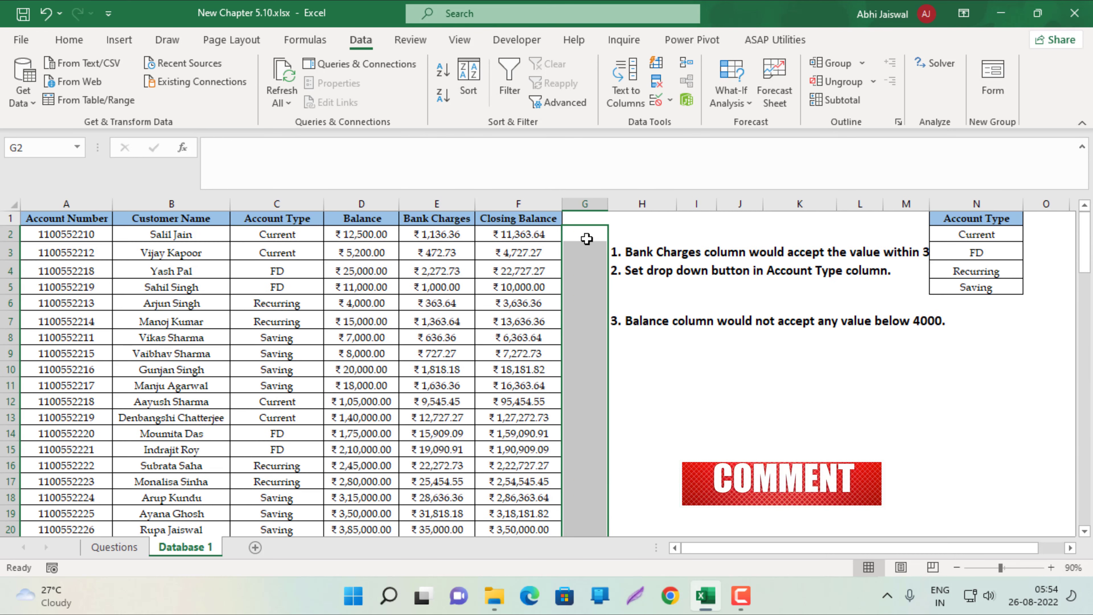
{"action": "left_click", "coordinate": [114, 547]}
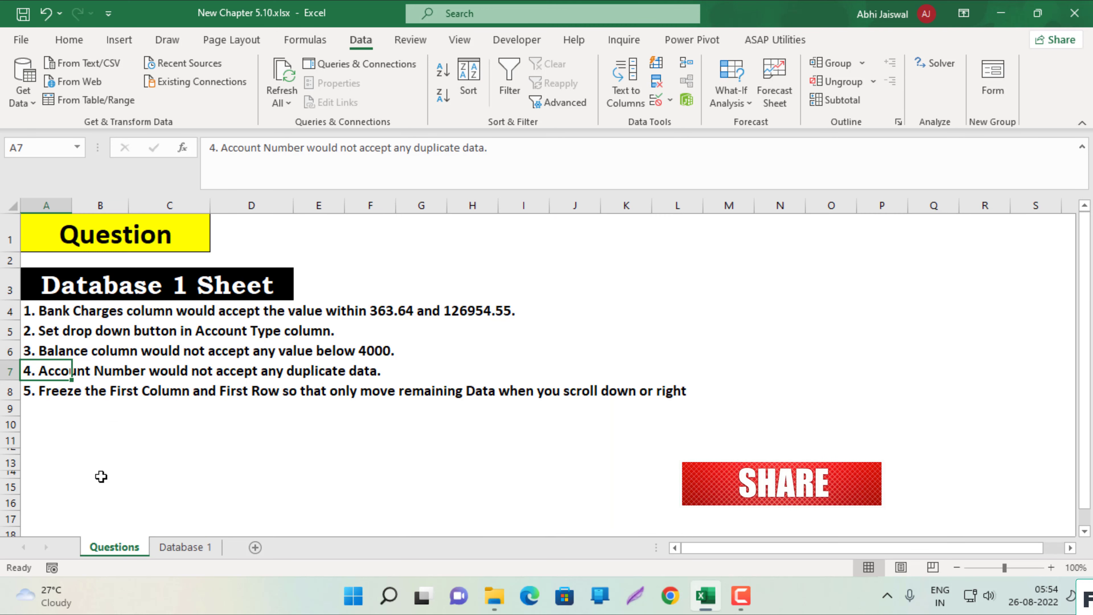
{"action": "left_click", "coordinate": [68, 423]}
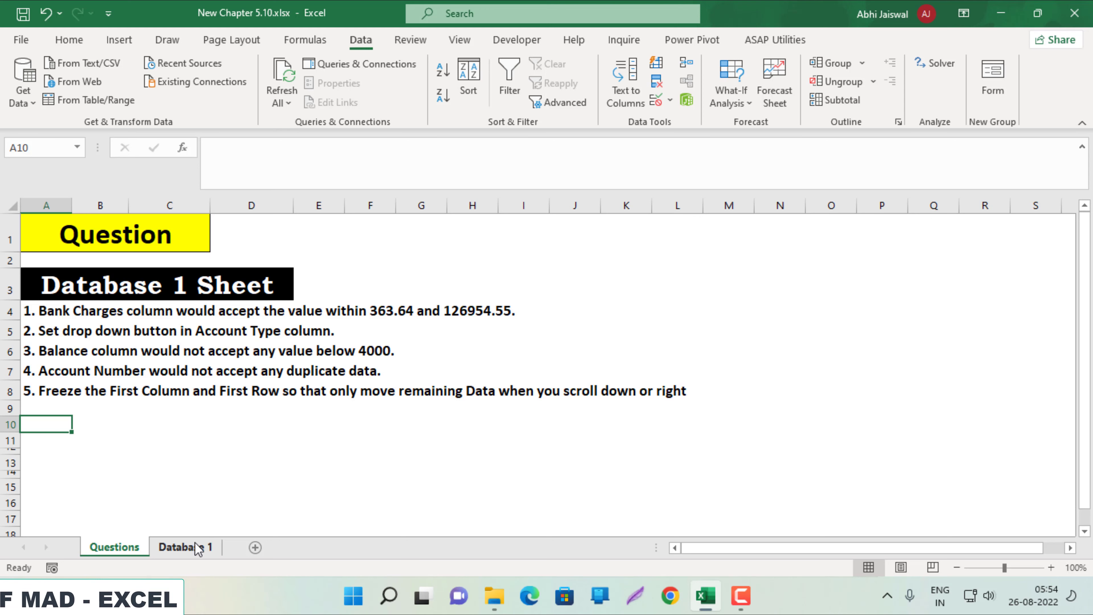
{"action": "left_click", "coordinate": [177, 546]}
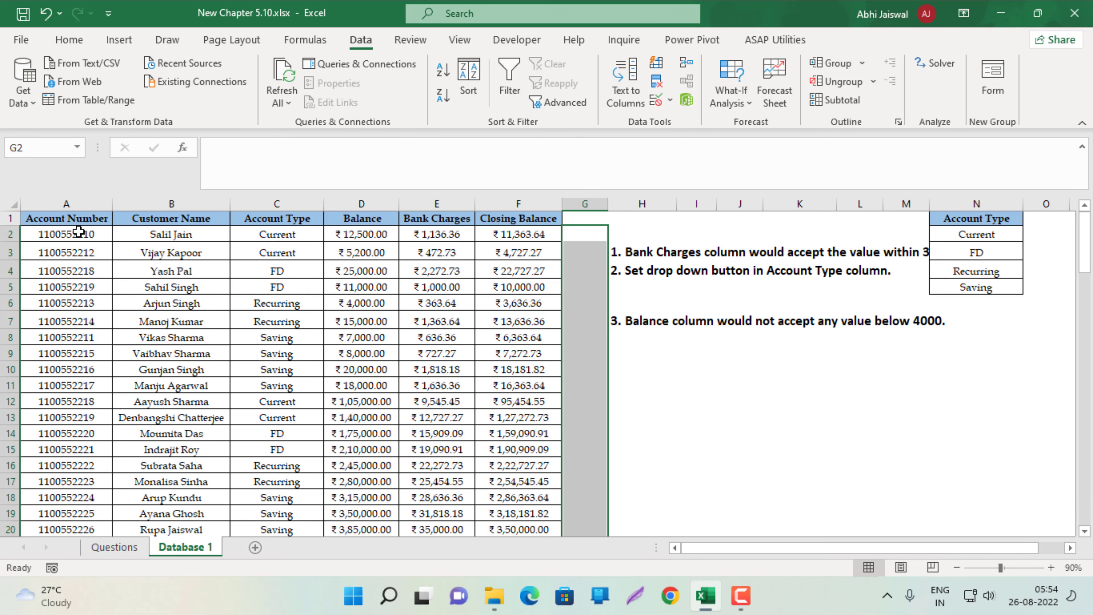
Step: Fill the Account Number column cells (A1 down to the last row) with yellow
{"action": "left_click", "coordinate": [68, 214]}
{"action": "key", "text": "ctrl+shift+Down"}
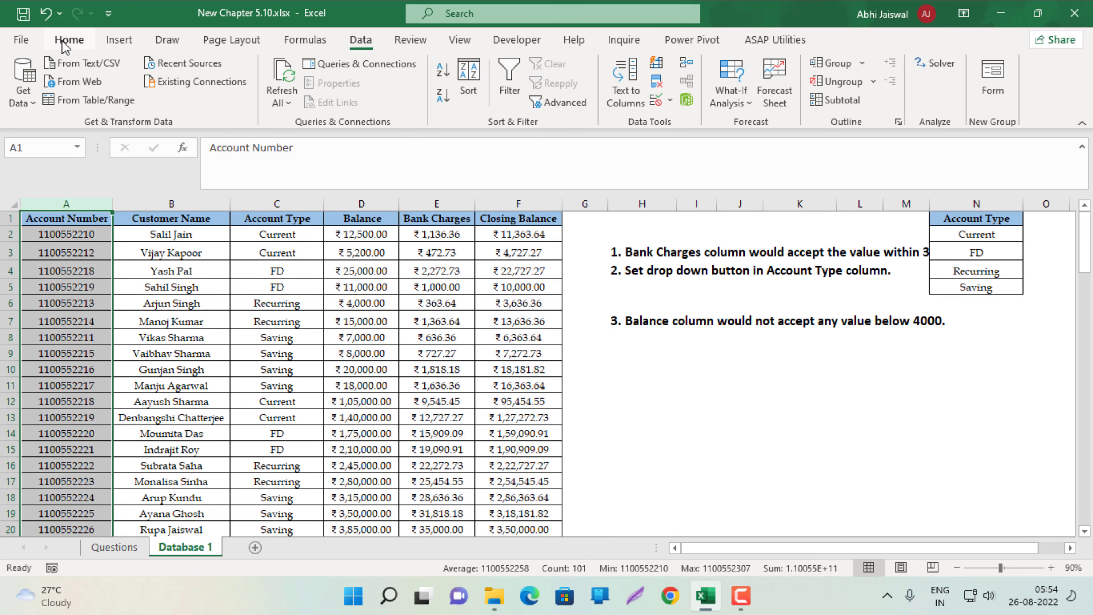
{"action": "left_click", "coordinate": [68, 40]}
{"action": "left_click", "coordinate": [204, 95]}
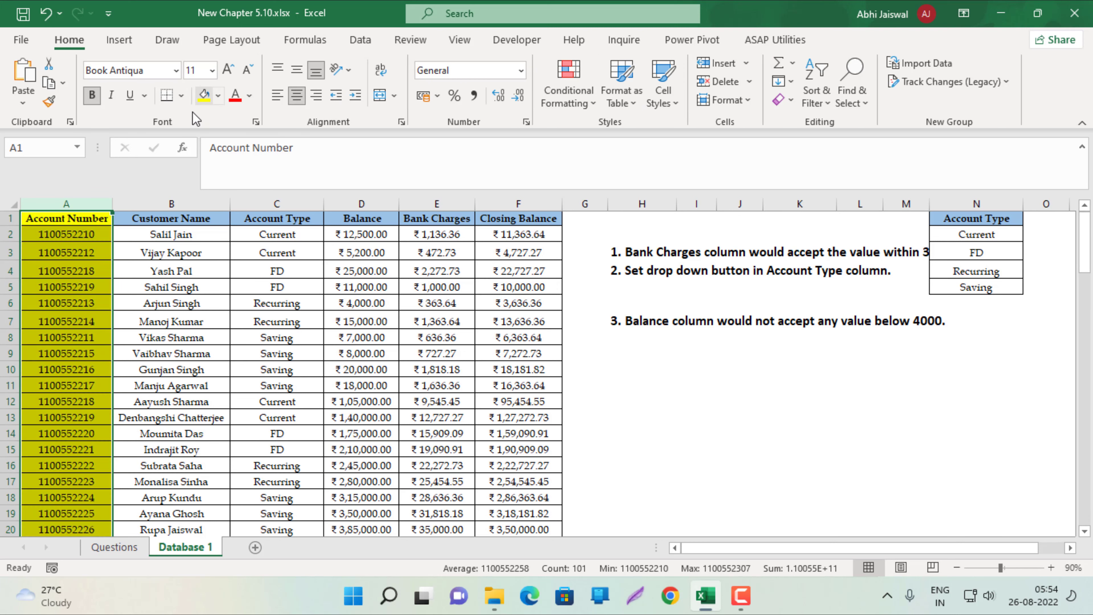
Step: Fill the entire header row 1 with yellow
{"action": "left_click", "coordinate": [4, 219]}
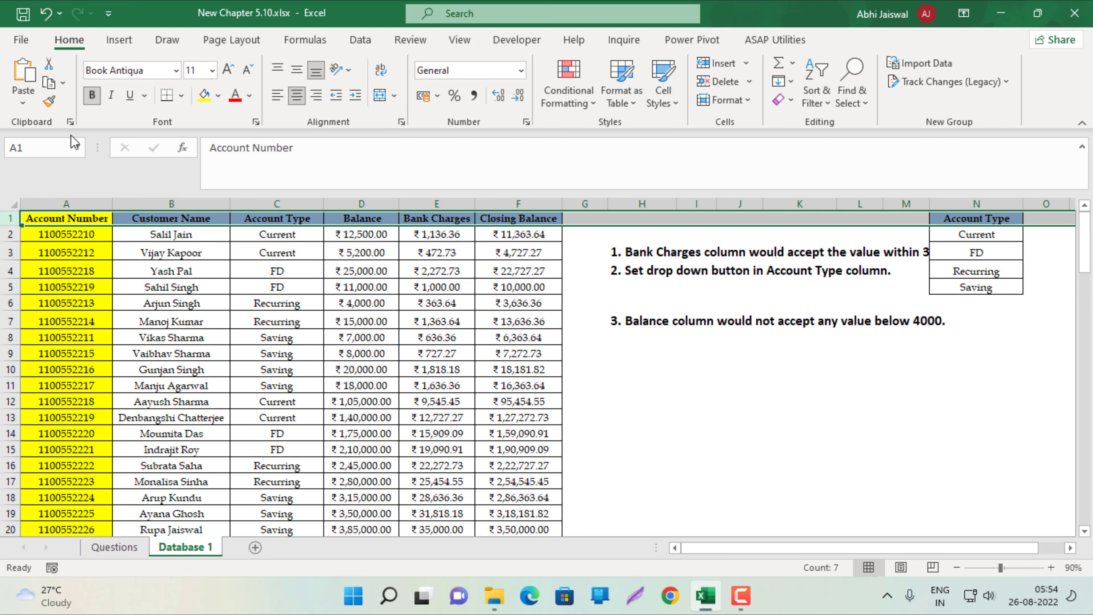
{"action": "left_click", "coordinate": [204, 96]}
{"action": "left_click", "coordinate": [185, 285]}
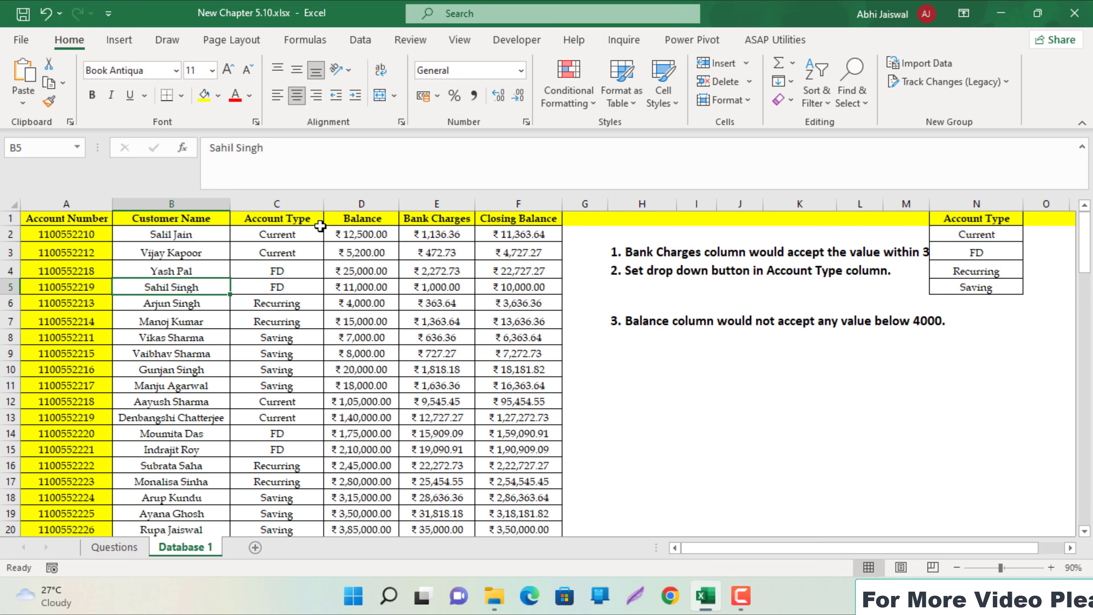
{"action": "left_click", "coordinate": [174, 236]}
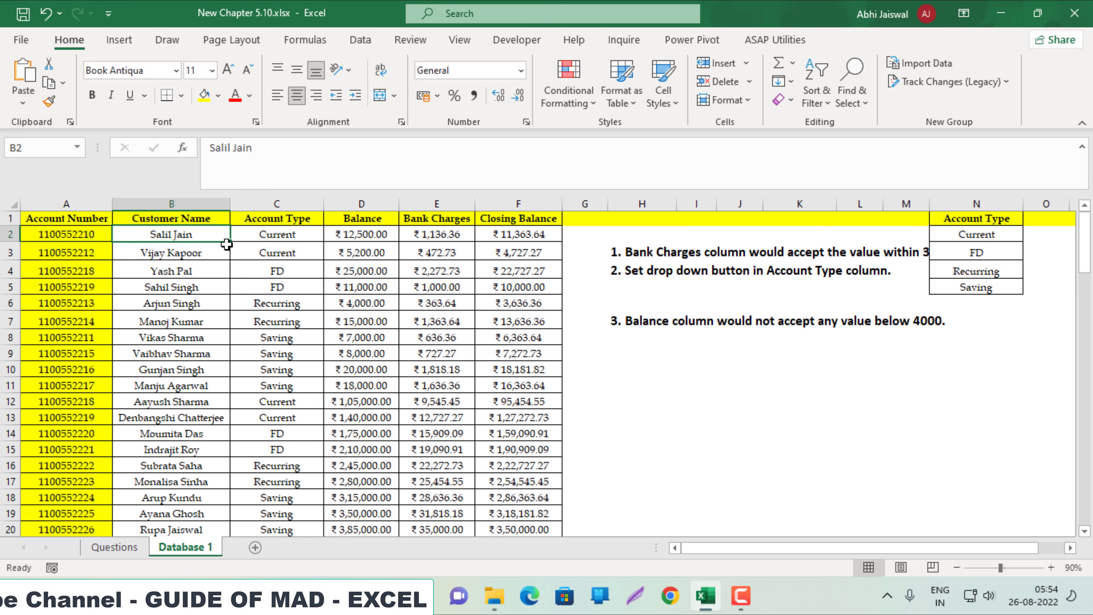
Step: Freeze panes at B2 so row 1 and column A stay fixed, then scroll to verify
{"action": "left_click", "coordinate": [459, 43]}
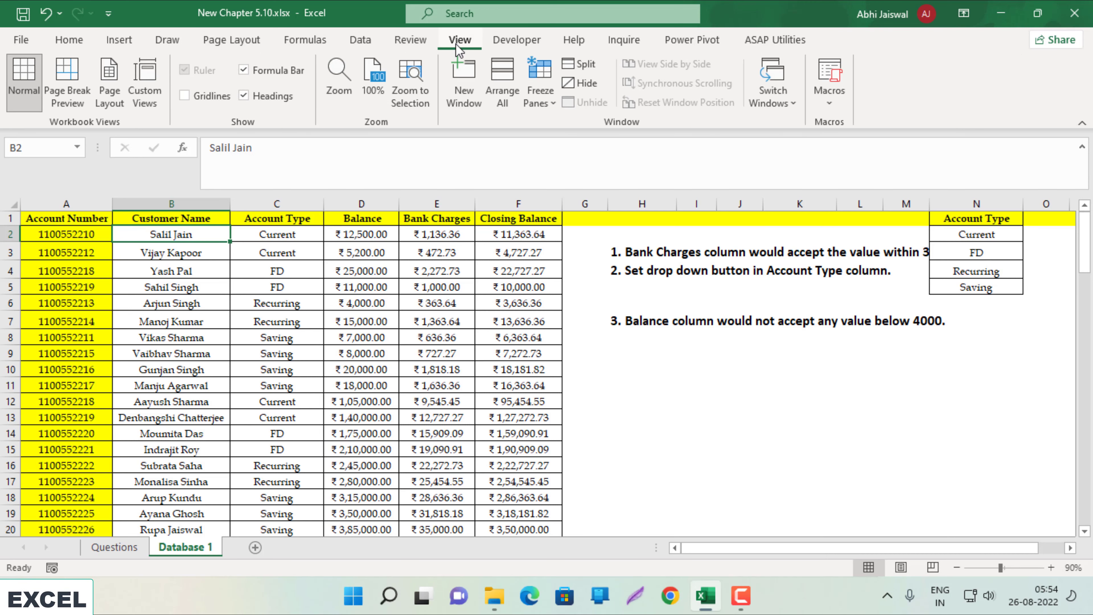
{"action": "left_click", "coordinate": [547, 97]}
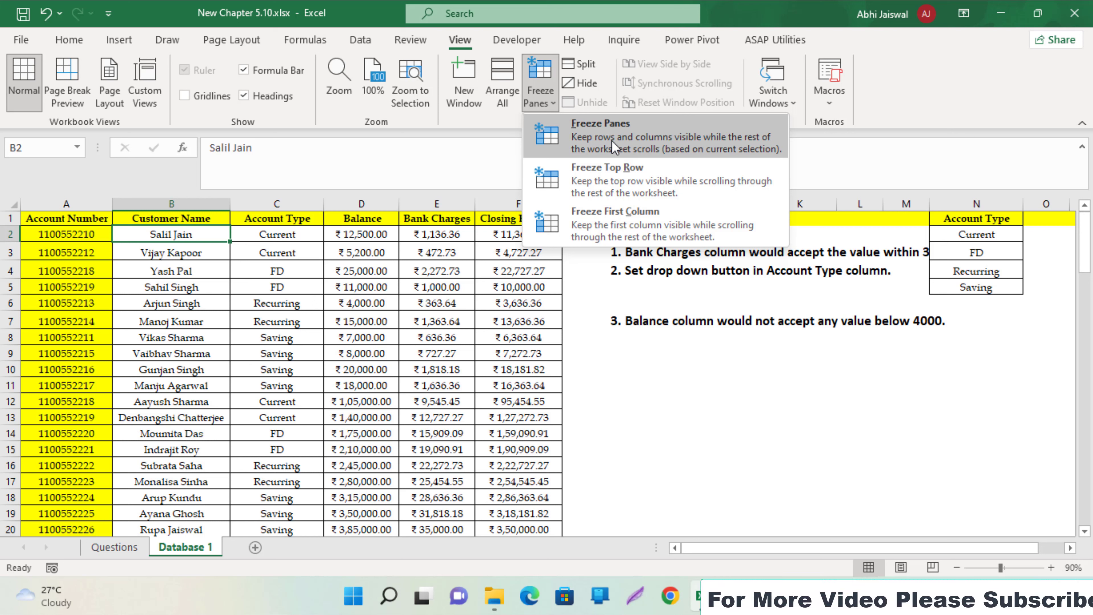
{"action": "left_click", "coordinate": [614, 146]}
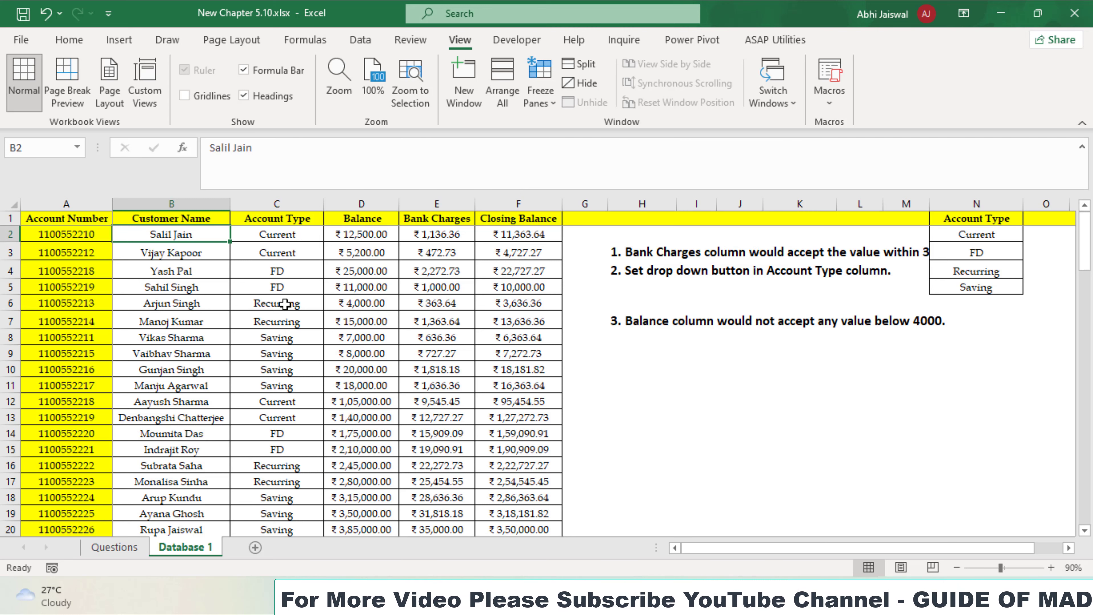
{"action": "scroll", "coordinate": [285, 303], "scroll_direction": "down", "scroll_amount": 2}
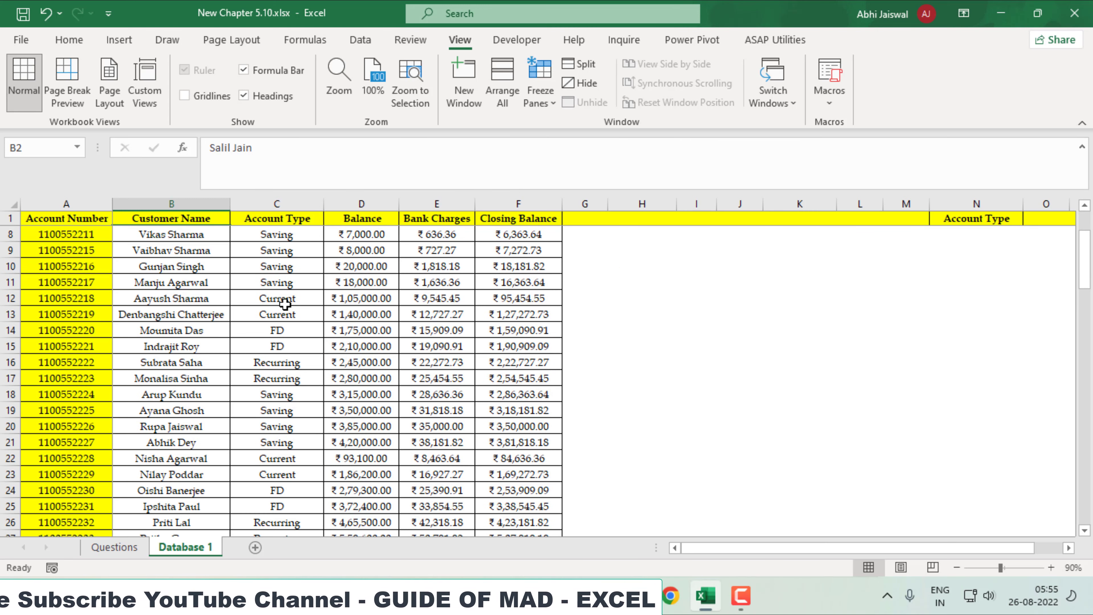
{"action": "scroll", "coordinate": [285, 304], "scroll_direction": "down", "scroll_amount": 4}
{"action": "scroll", "coordinate": [285, 304], "scroll_direction": "down", "scroll_amount": 6}
{"action": "scroll", "coordinate": [285, 304], "scroll_direction": "down", "scroll_amount": 2}
{"action": "scroll", "coordinate": [285, 303], "scroll_direction": "down", "scroll_amount": 3}
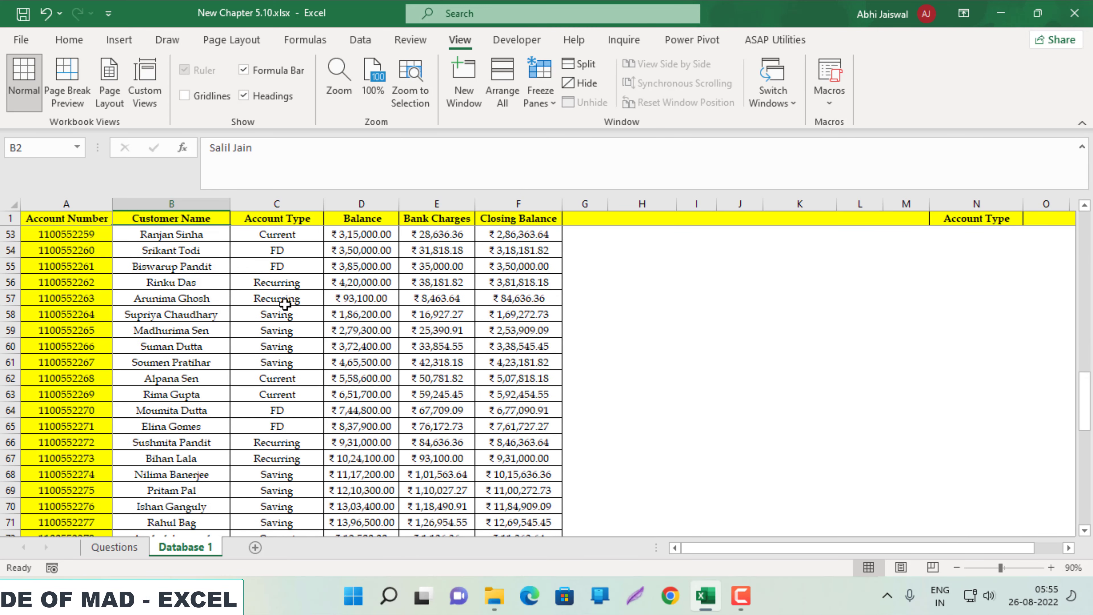
{"action": "scroll", "coordinate": [285, 304], "scroll_direction": "up", "scroll_amount": 5}
{"action": "scroll", "coordinate": [285, 304], "scroll_direction": "up", "scroll_amount": 5}
{"action": "scroll", "coordinate": [285, 304], "scroll_direction": "up", "scroll_amount": 7}
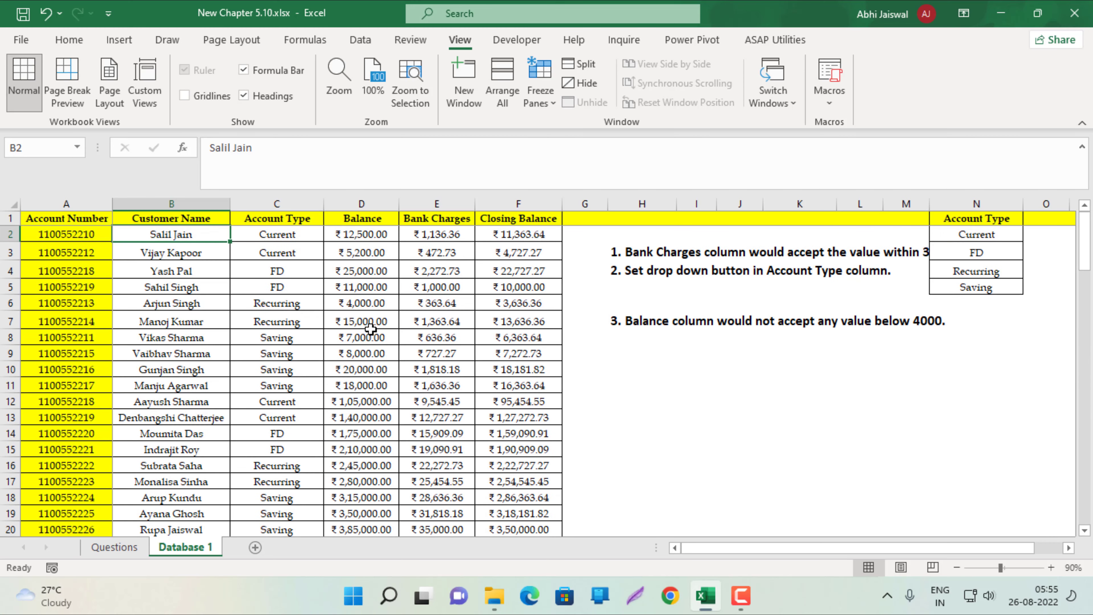
{"action": "key", "text": "Right"}
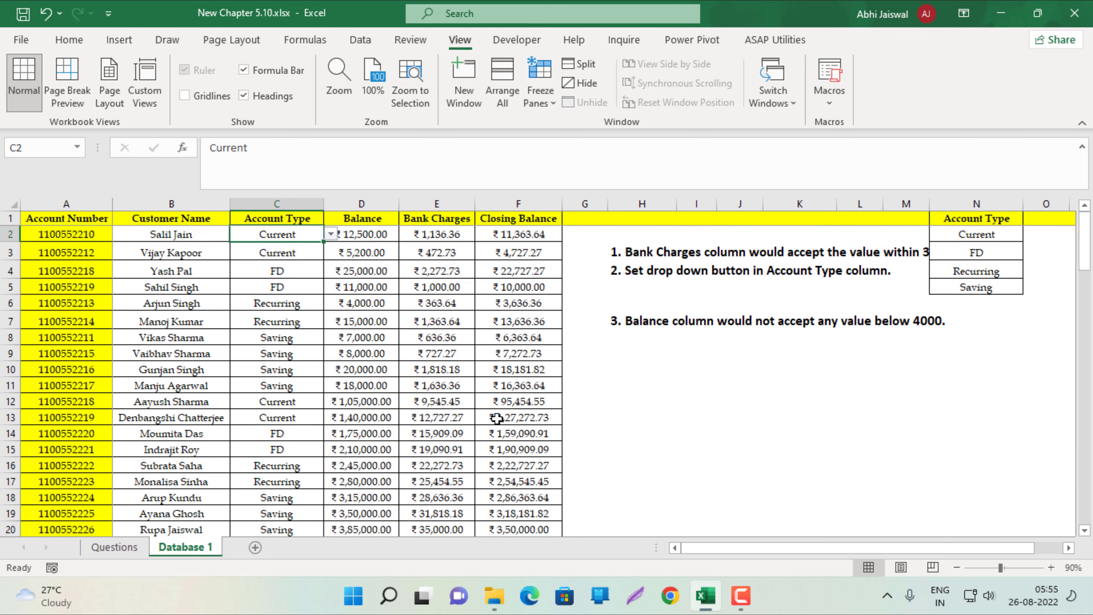
{"action": "key", "text": "Right"}
{"action": "key", "text": "Right"}
{"action": "key", "text": "Right"}
{"action": "key", "text": "Right"}
{"action": "key", "text": "Right"}
{"action": "key", "text": "Right"}
{"action": "key", "text": "Right"}
{"action": "key", "text": "Right"}
{"action": "key", "text": "Right"}
{"action": "key", "text": "Right"}
{"action": "key", "text": "Right"}
{"action": "key", "text": "Right"}
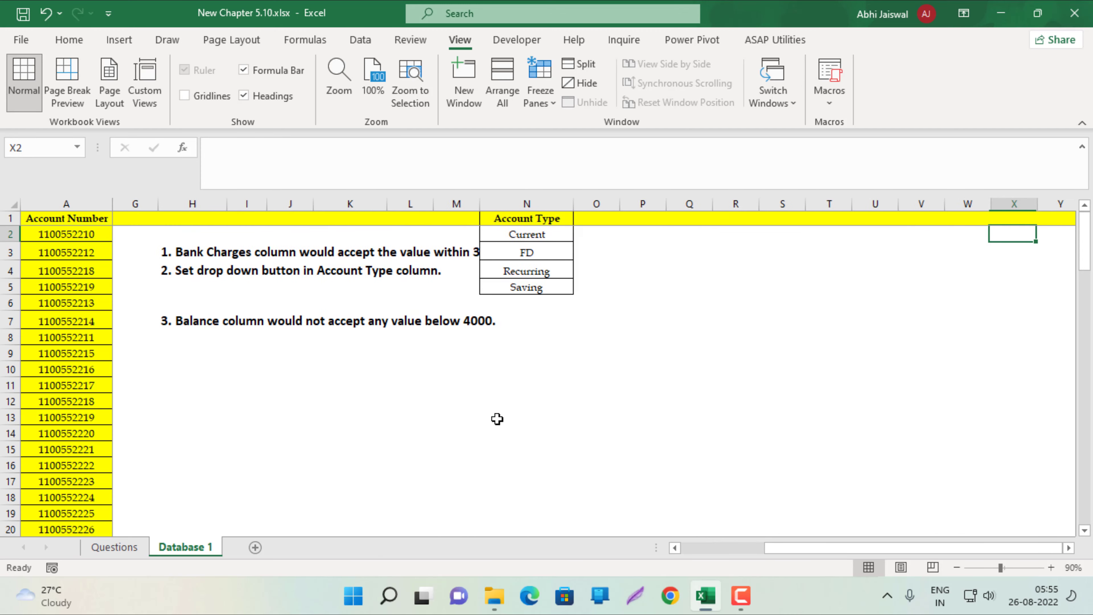
{"action": "key", "text": "Right"}
{"action": "key", "text": "Left"}
{"action": "key", "text": "Left"}
{"action": "key", "text": "Left"}
{"action": "key", "text": "Left"}
{"action": "key", "text": "Left"}
{"action": "key", "text": "Left"}
{"action": "key", "text": "Left"}
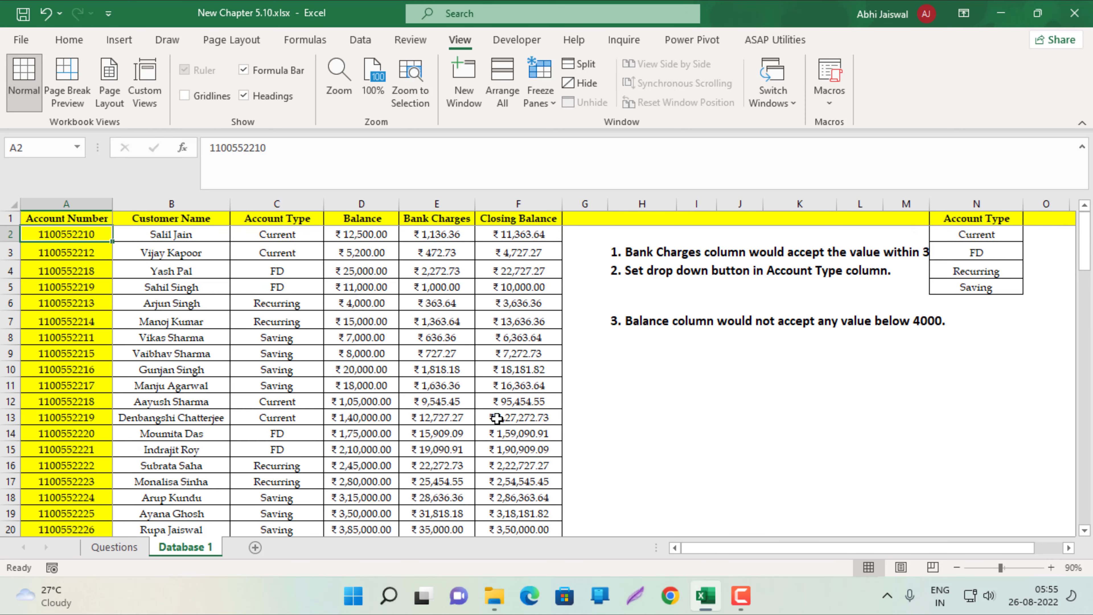
{"action": "key", "text": "Right"}
{"action": "key", "text": "Right"}
{"action": "key", "text": "Right"}
{"action": "key", "text": "Down"}
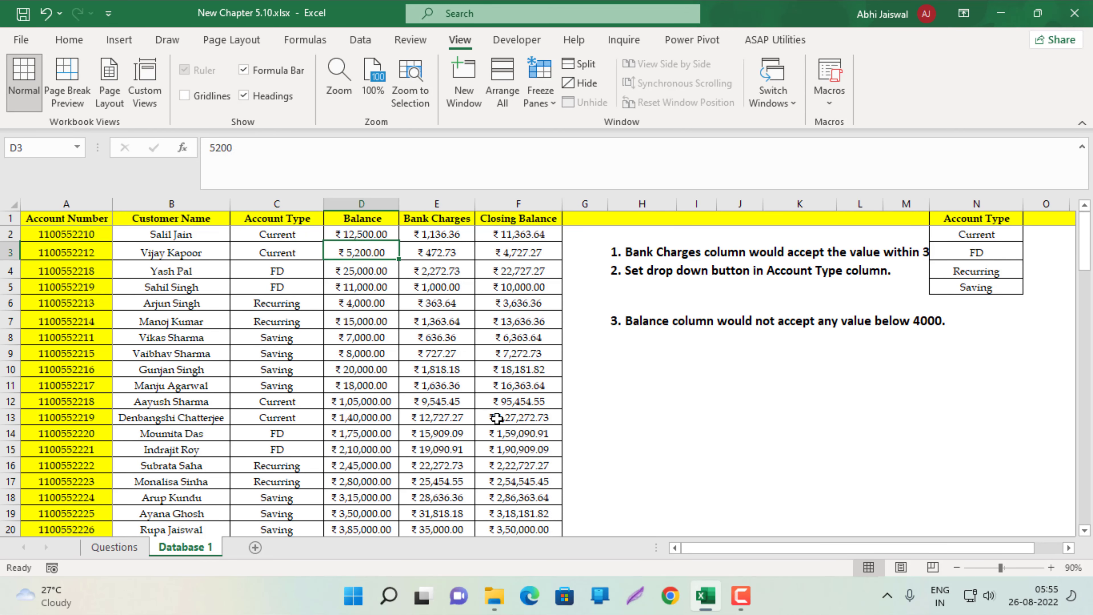
{"action": "key", "text": "Down"}
{"action": "key", "text": "Down"}
{"action": "key", "text": "Down"}
{"action": "key", "text": "Down"}
{"action": "key", "text": "Down"}
{"action": "key", "text": "Down"}
{"action": "key", "text": "Down"}
{"action": "key", "text": "Right"}
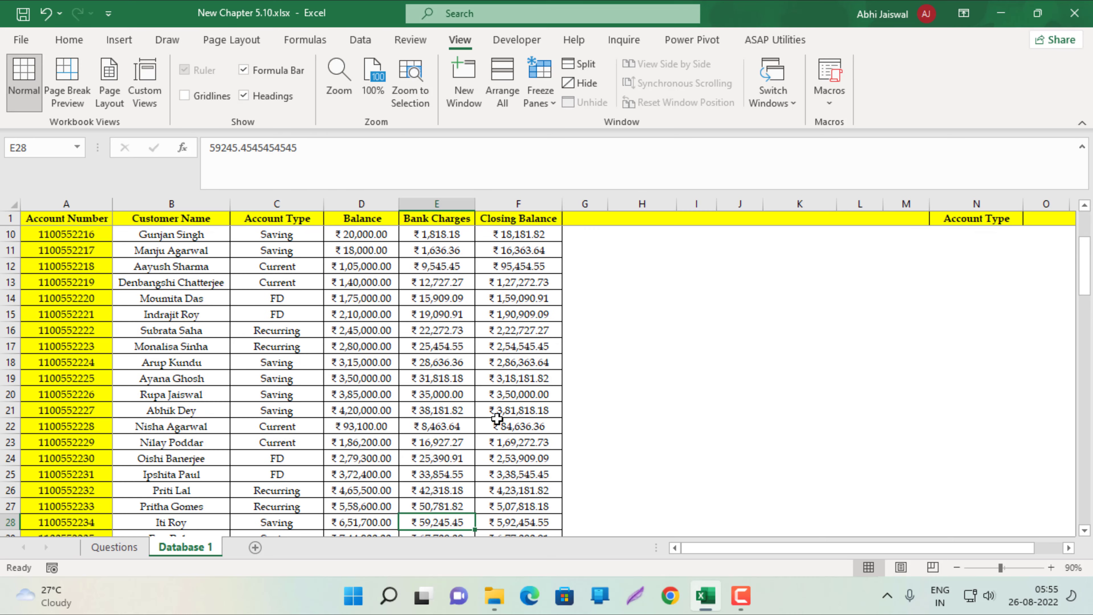
{"action": "key", "text": "Right"}
{"action": "key", "text": "Right"}
{"action": "key", "text": "Right"}
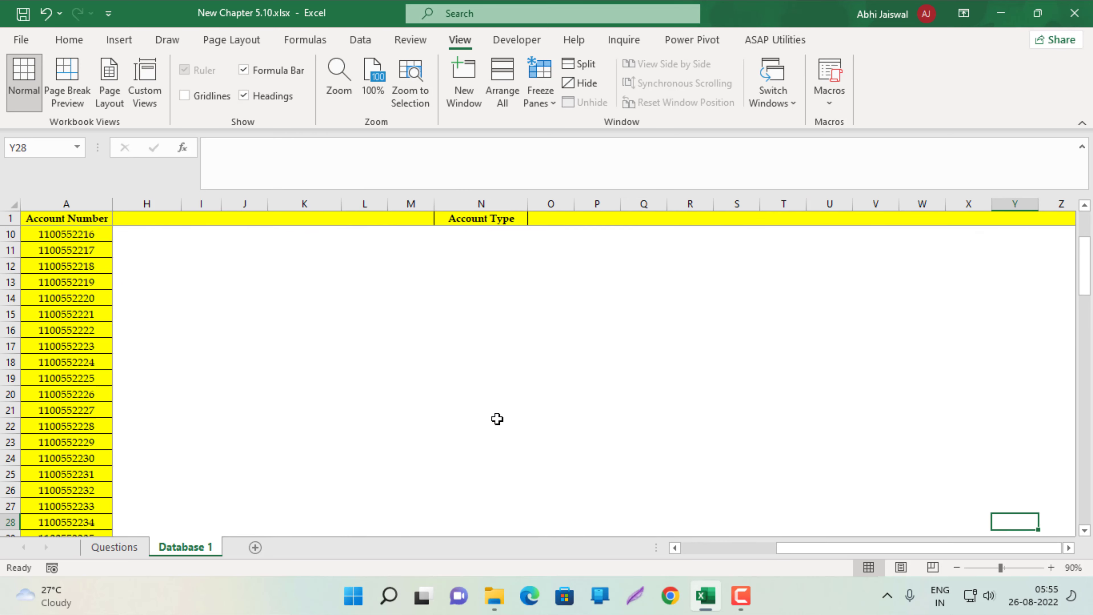
{"action": "key", "text": "Home"}
{"action": "key", "text": "Up"}
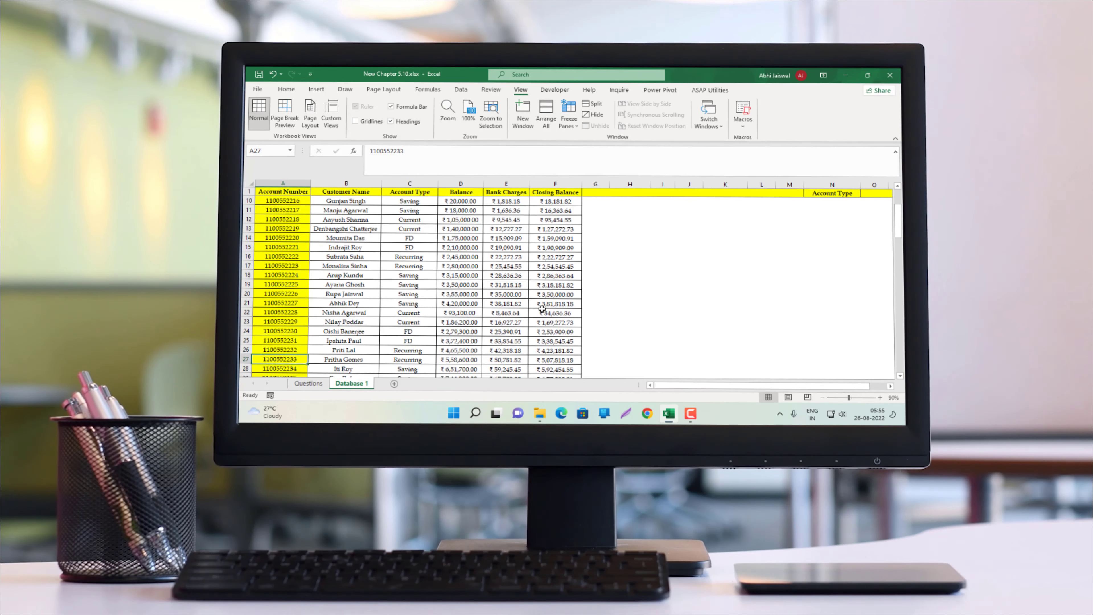
{"action": "key", "text": "ctrl+Up"}
{"action": "key", "text": "Right"}
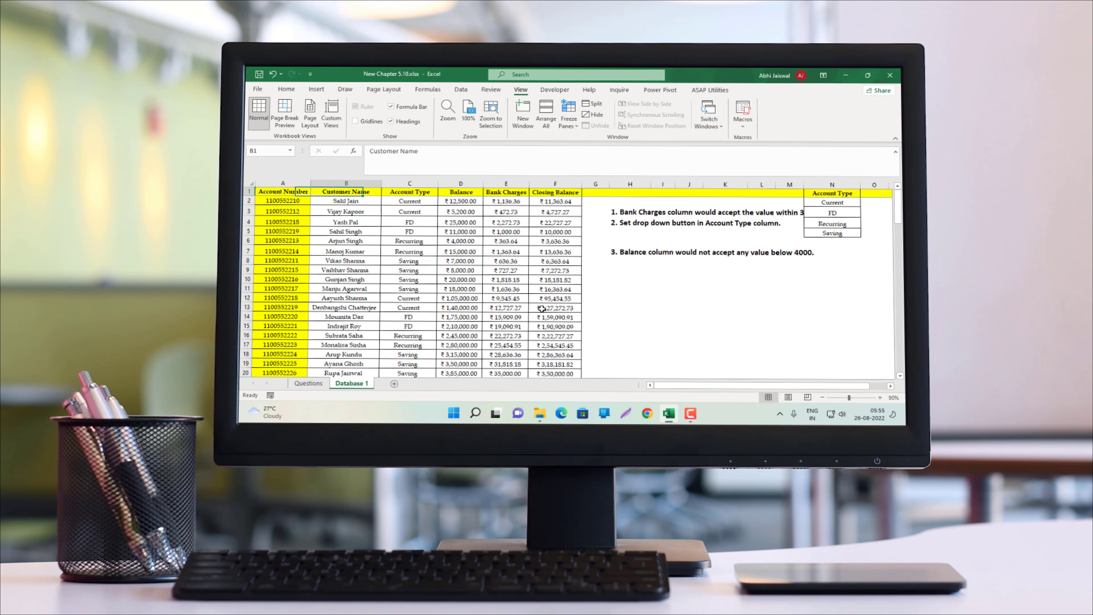